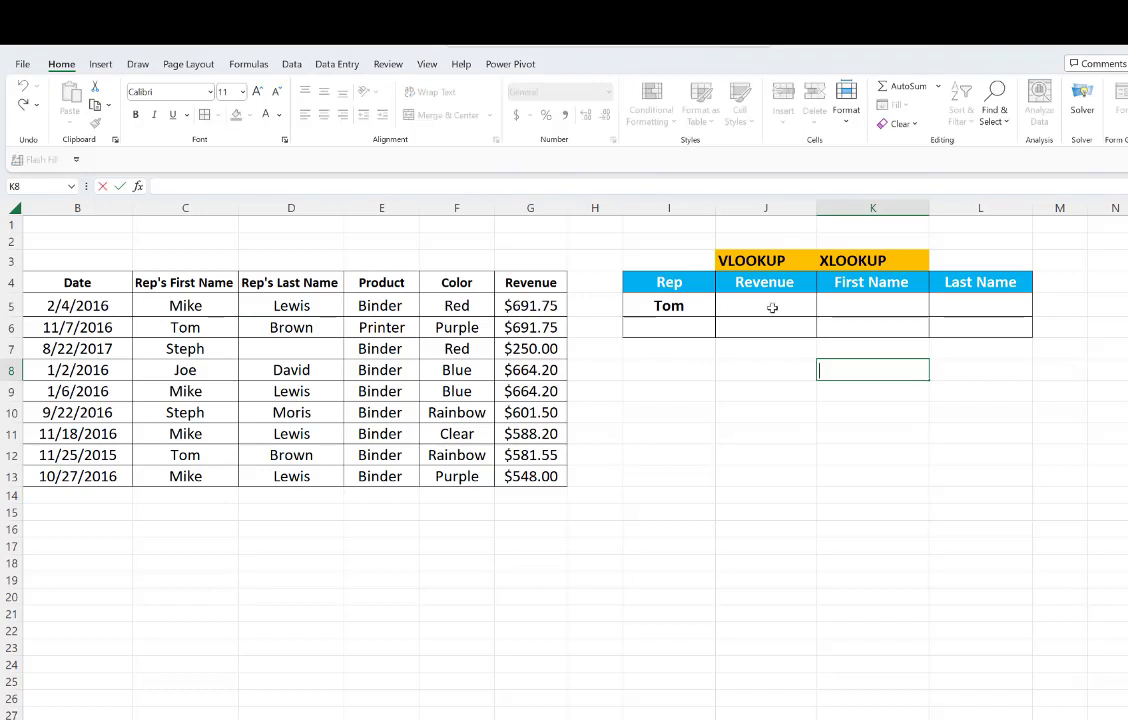
- Enter =VLOOKUP(I5,C5:G13,5,FALSE) in Revenue cell J5 and compare its result with the matching row in the data table
{"action": "left_click", "coordinate": [860, 301]}
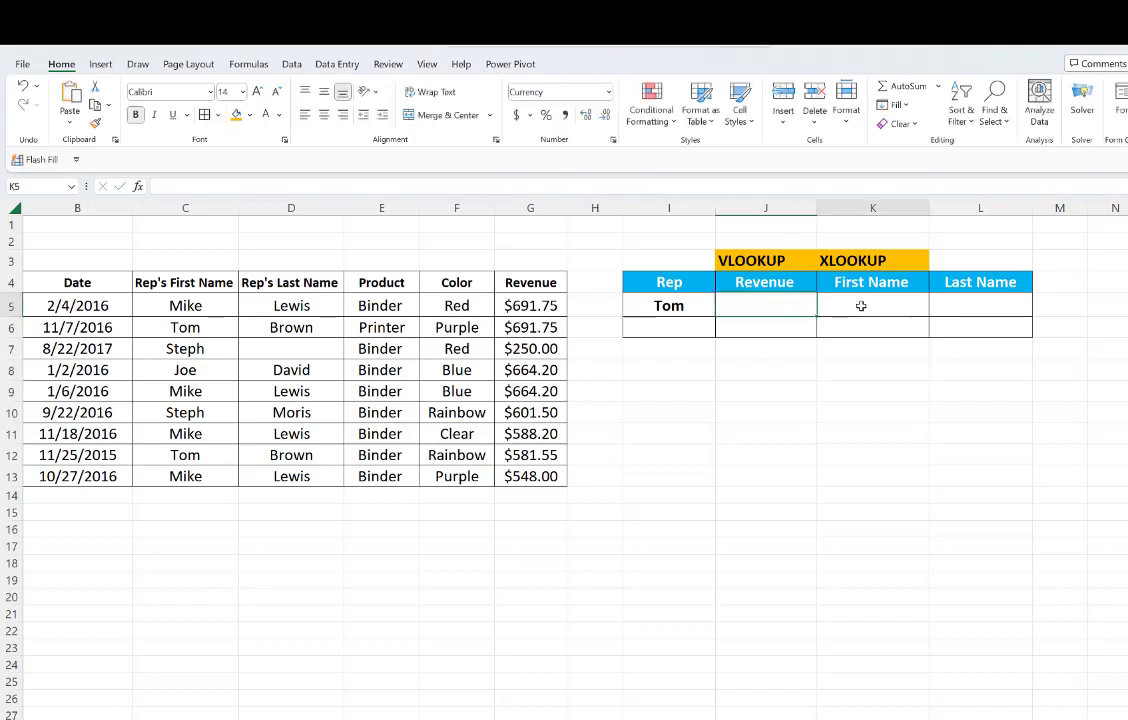
{"action": "left_click", "coordinate": [763, 306]}
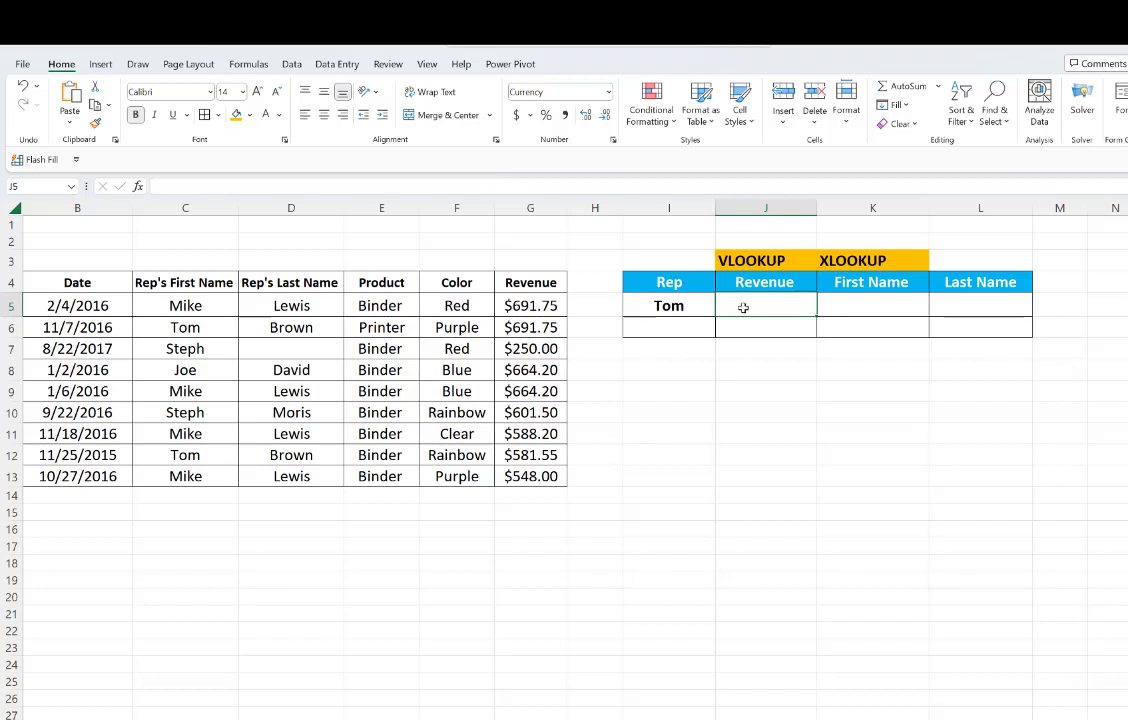
{"action": "type", "text": "=vlook"}
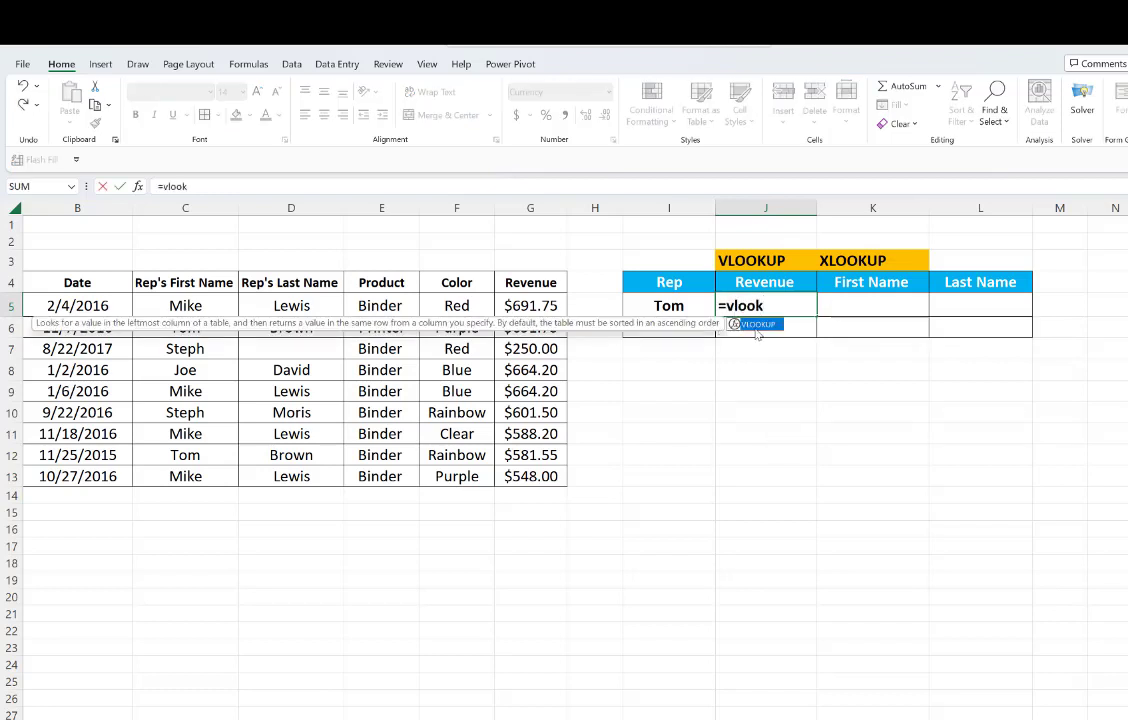
{"action": "double_click", "coordinate": [757, 324]}
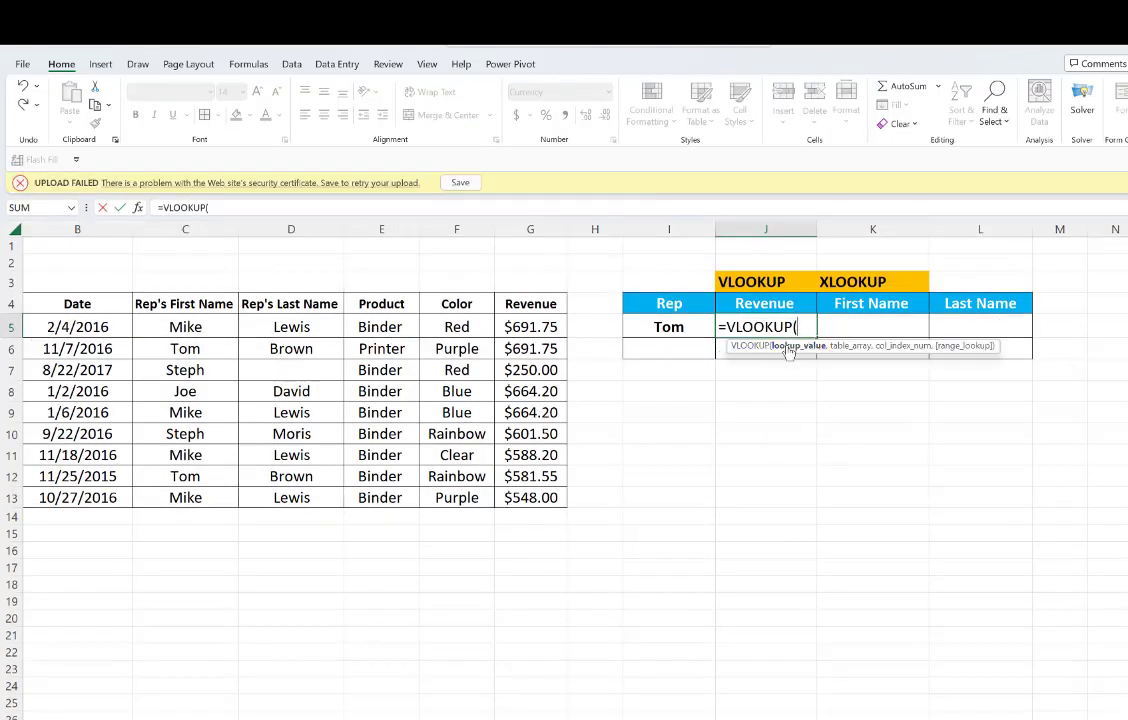
{"action": "left_click", "coordinate": [676, 330]}
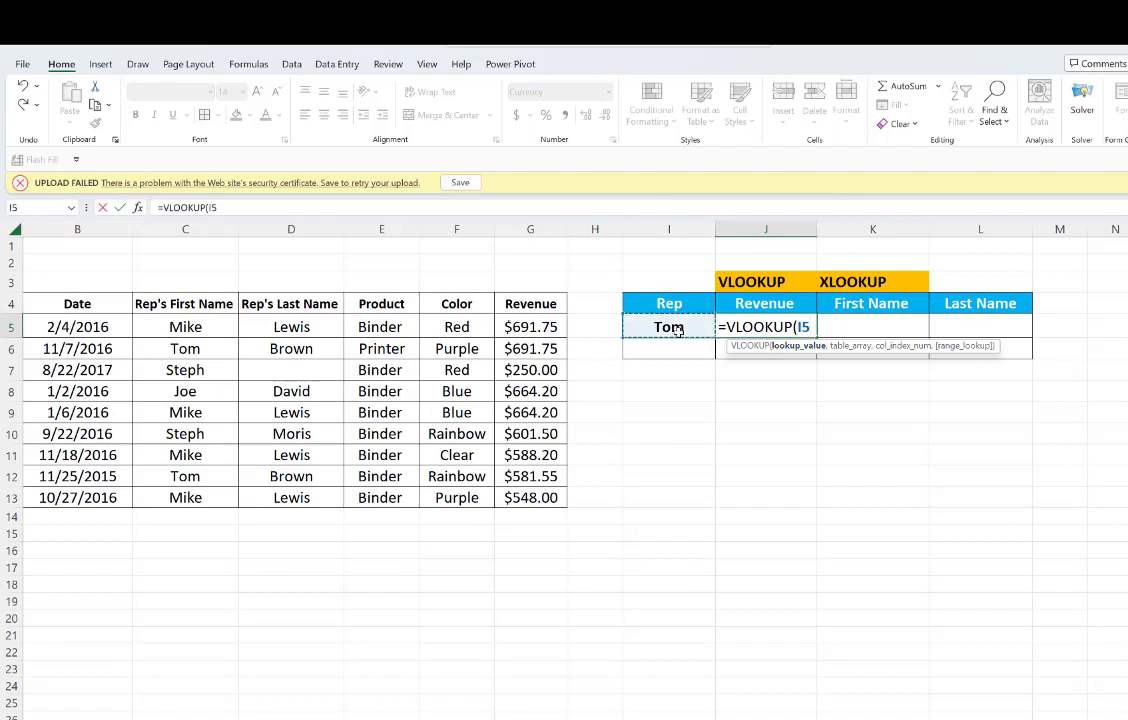
{"action": "type", "text": ","}
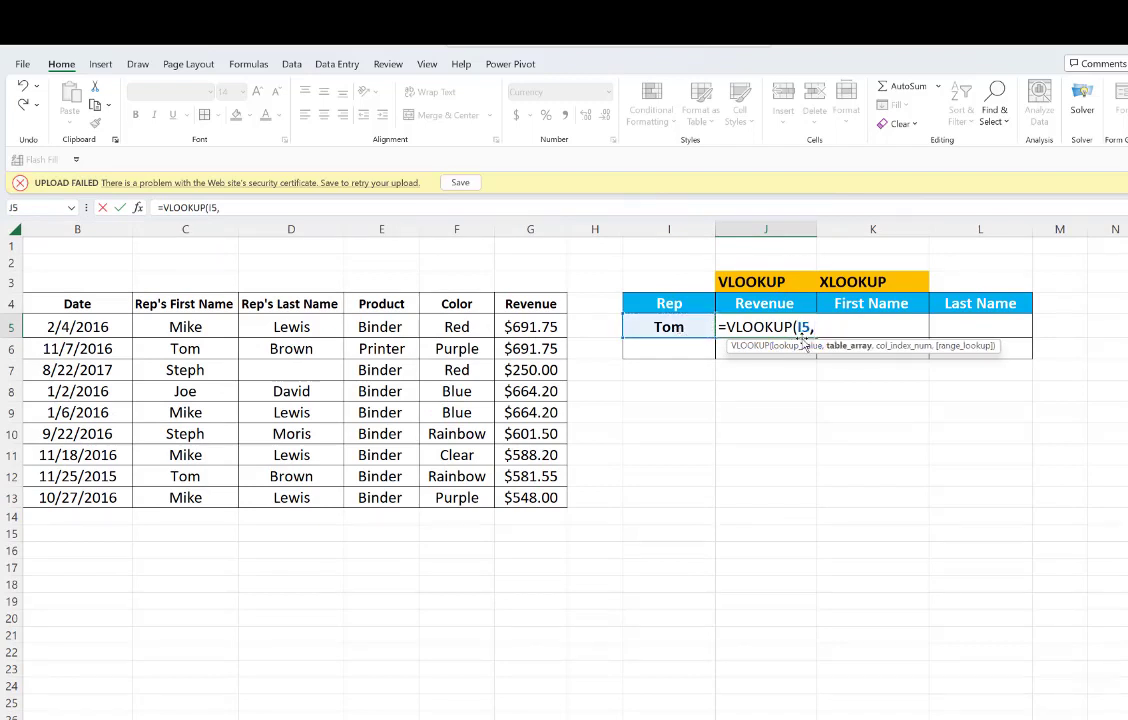
{"action": "left_click_drag", "start_coordinate": [191, 327], "coordinate": [500, 494]}
{"action": "type", "text": ","}
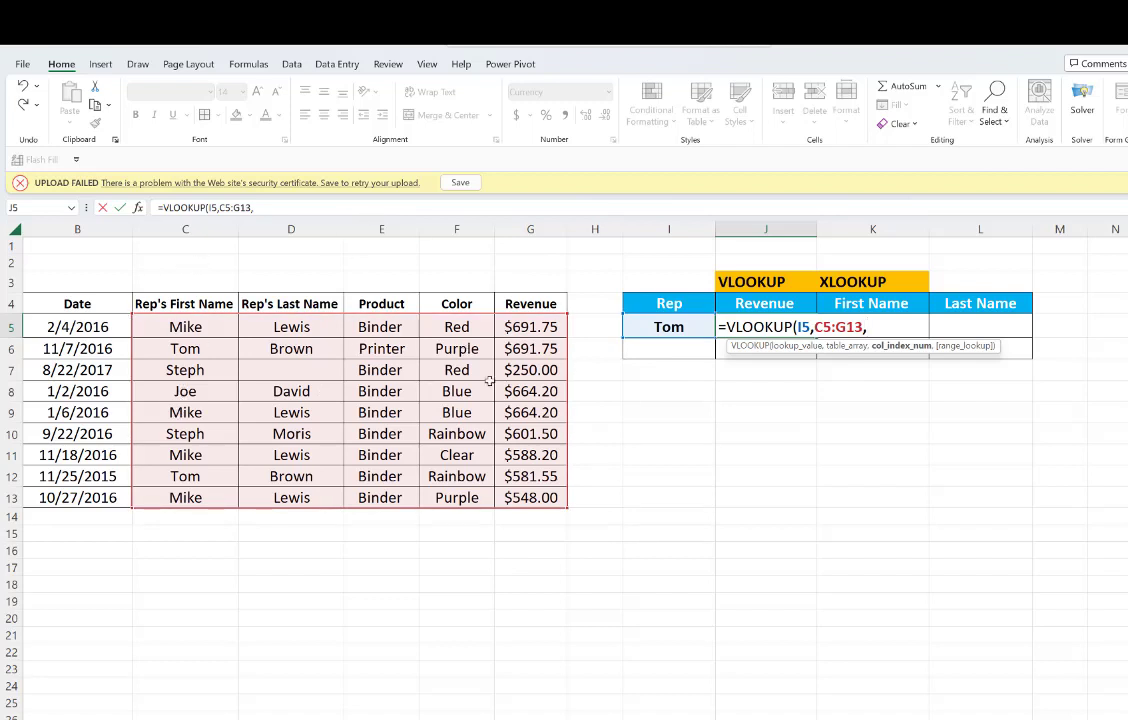
{"action": "type", "text": "5,"}
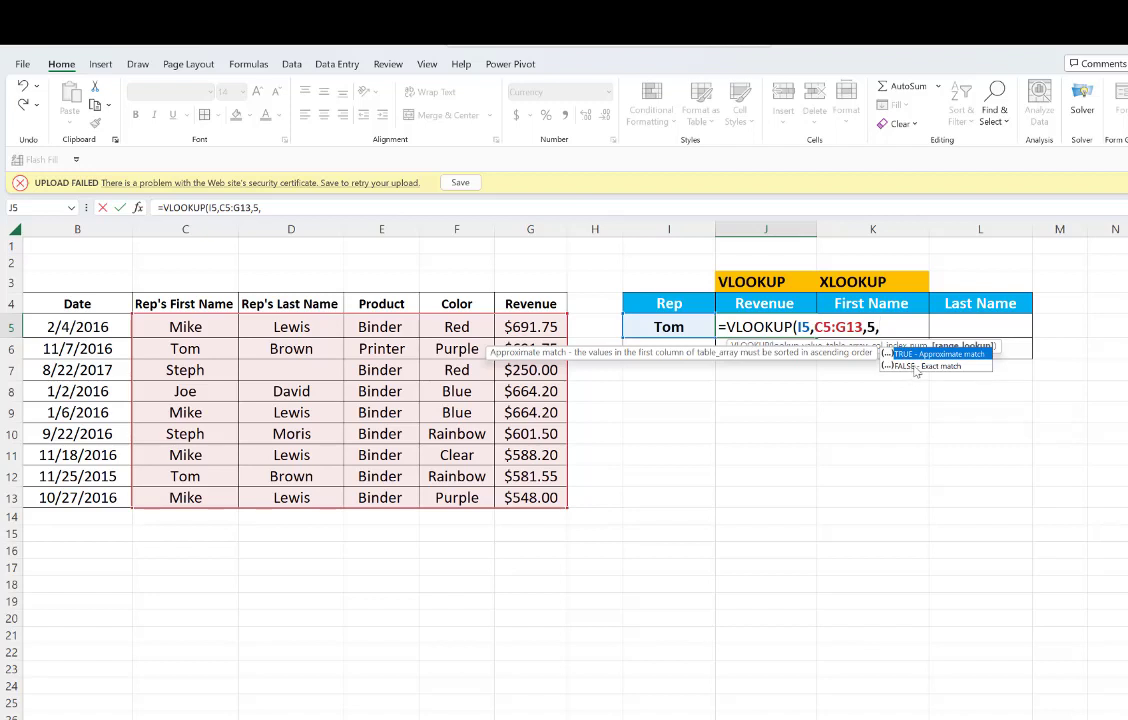
{"action": "type", "text": "false)"}
{"action": "key", "text": "Return"}
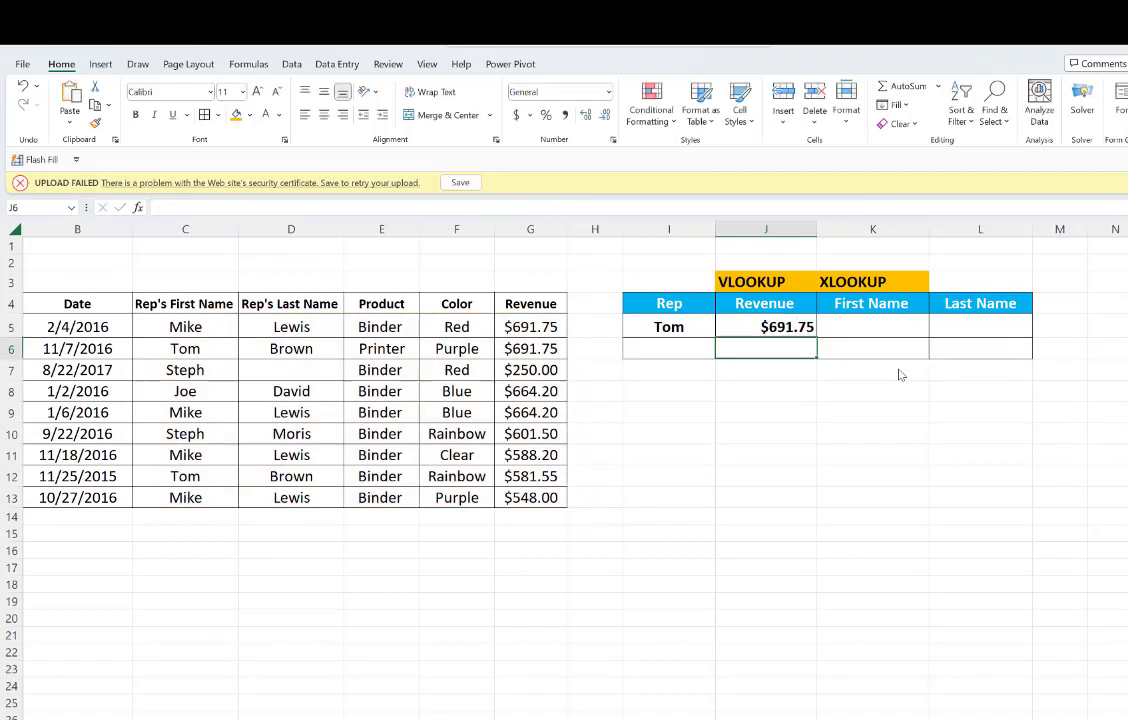
{"action": "left_click", "coordinate": [773, 333]}
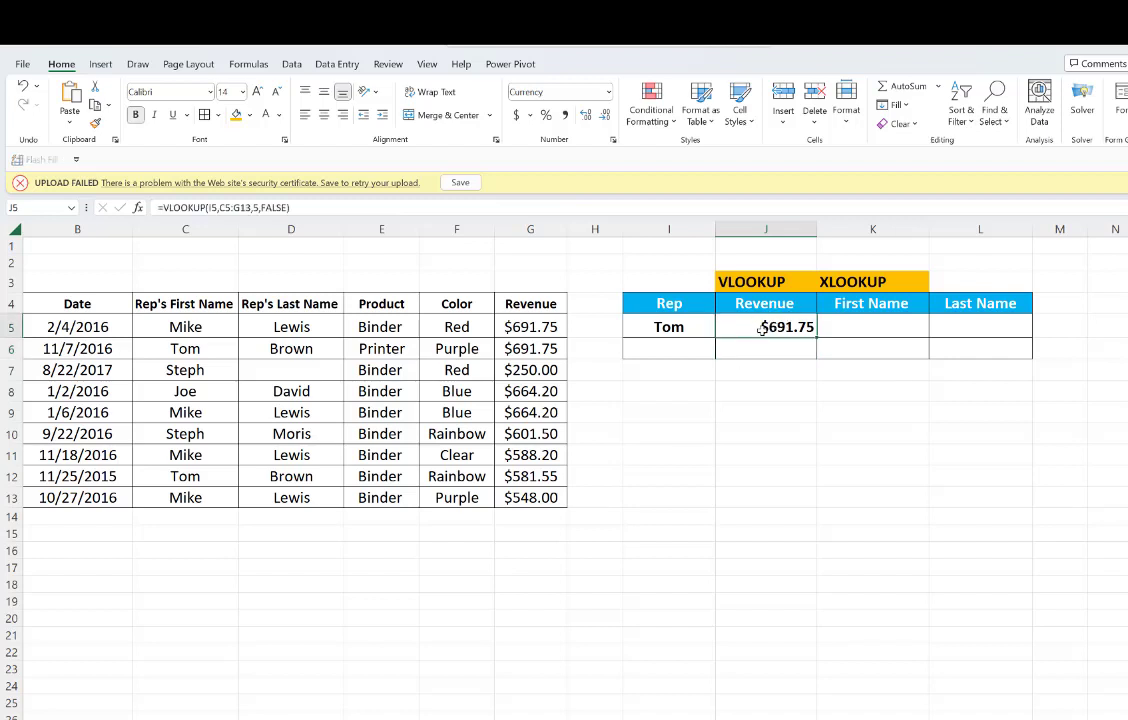
{"action": "left_click", "coordinate": [525, 348]}
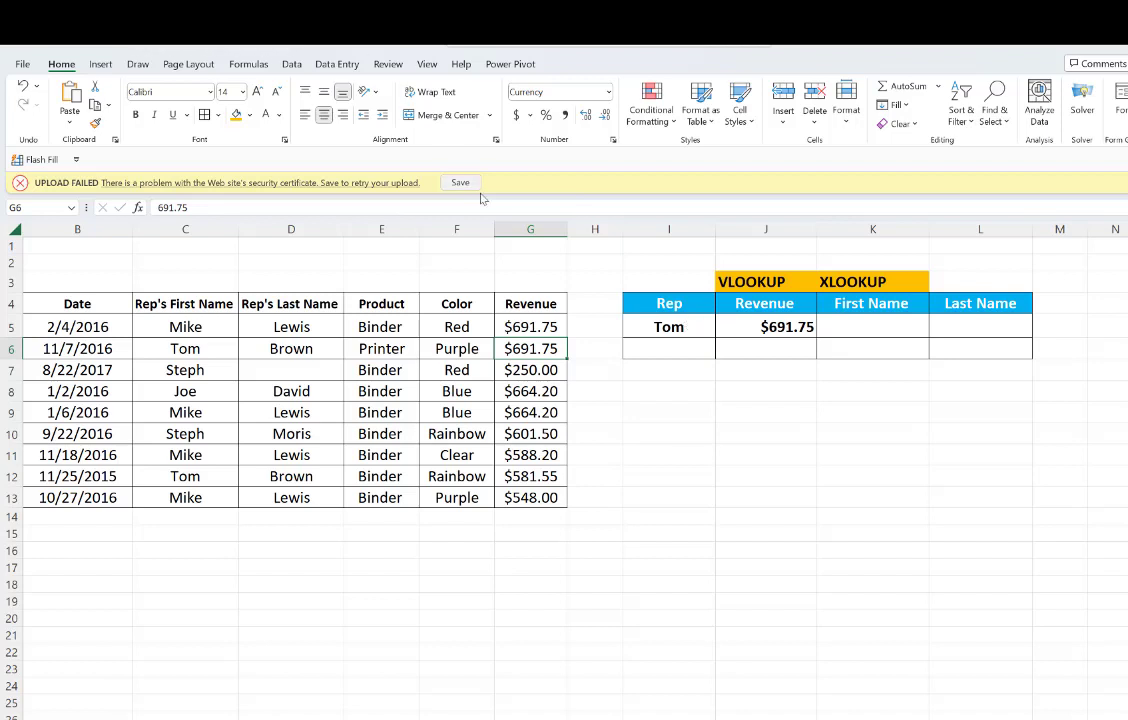
- Enter an XLOOKUP in First Name cell K5 with lookup value I5, lookup array C5:C13 and return array spanning C5:D13
{"action": "left_click", "coordinate": [865, 330]}
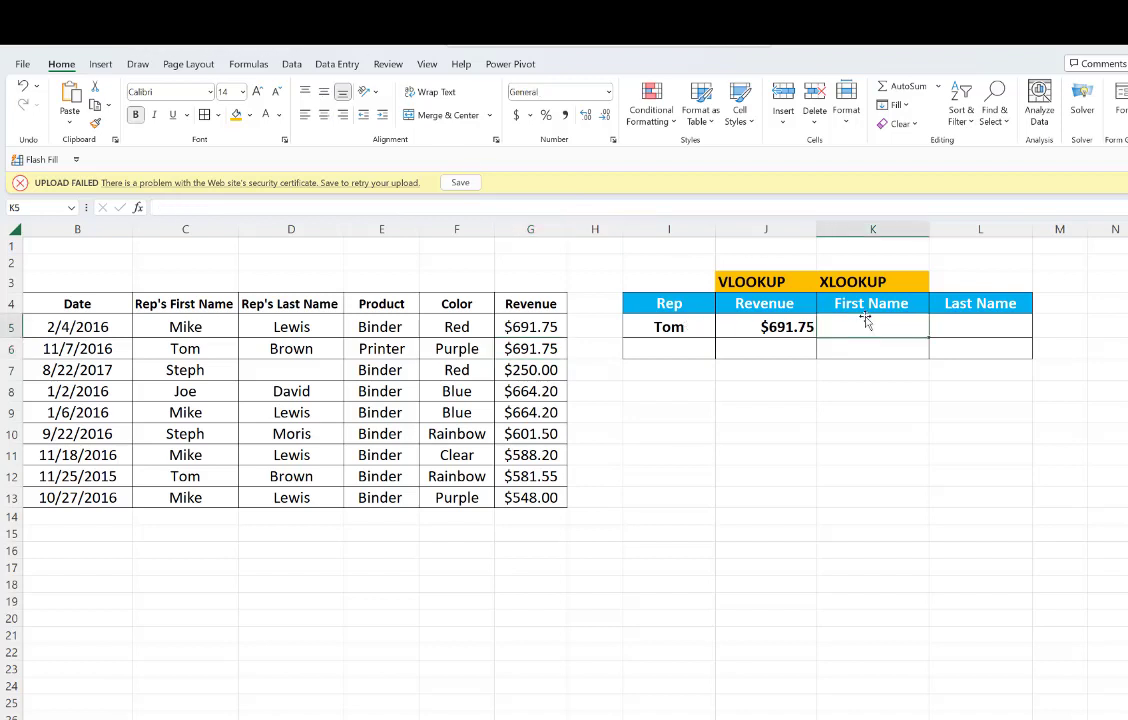
{"action": "type", "text": "=xl"}
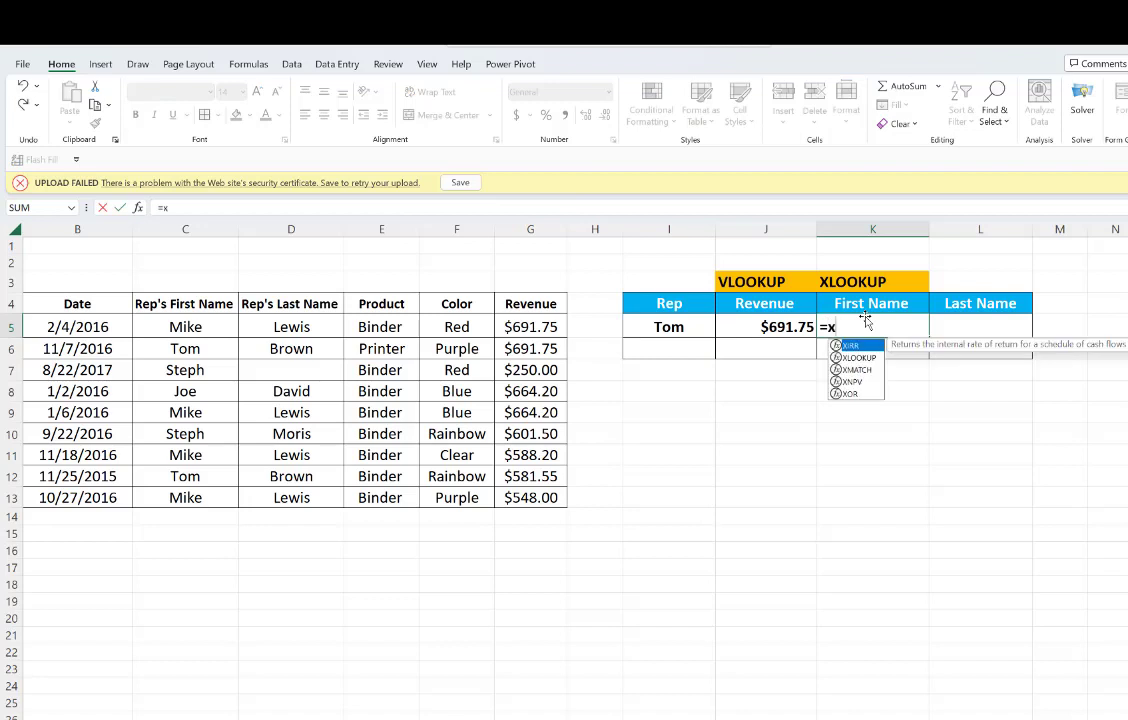
{"action": "key", "text": "Tab"}
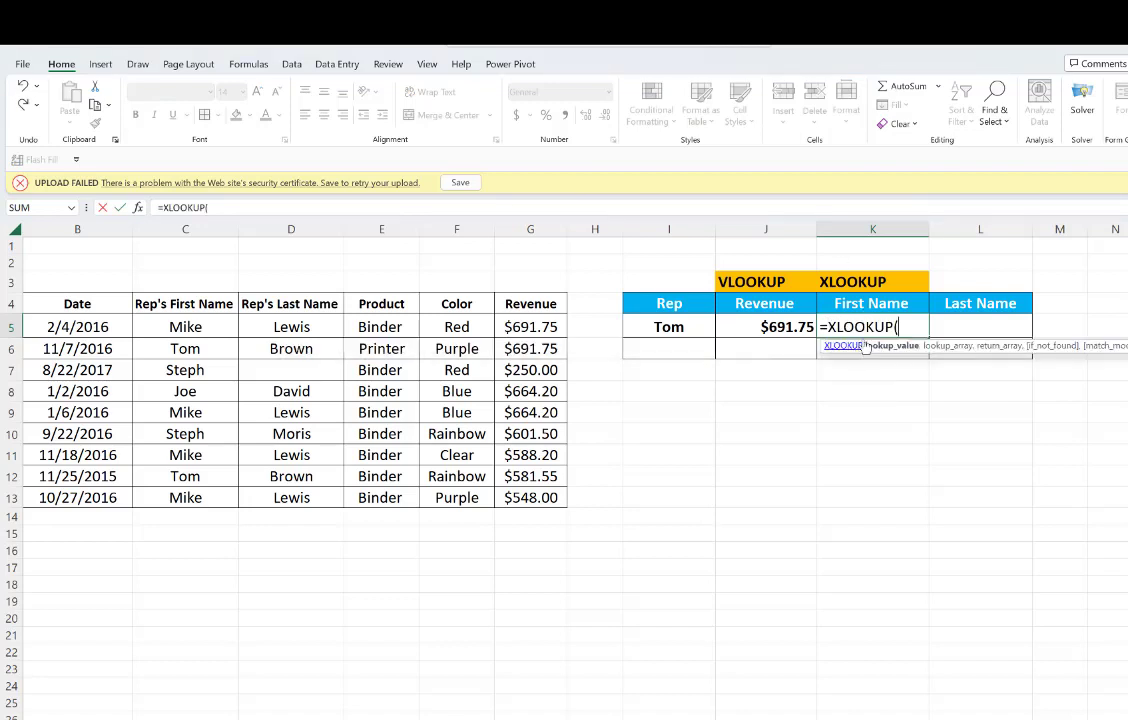
{"action": "left_click", "coordinate": [677, 326]}
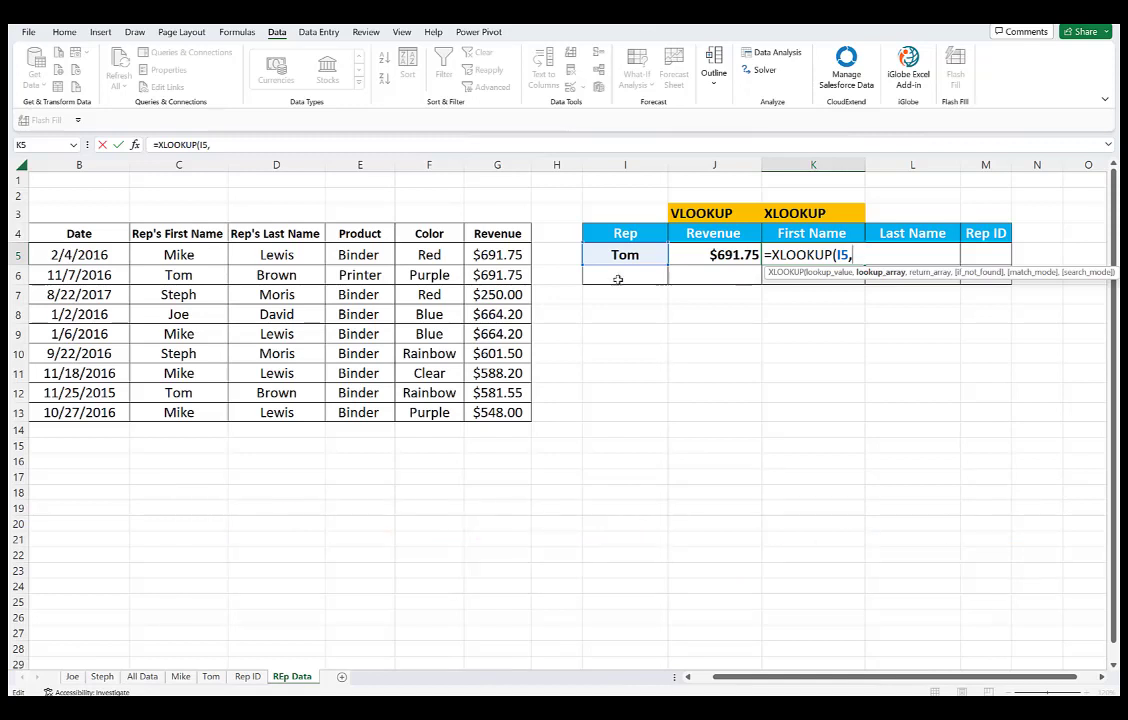
{"action": "left_click_drag", "start_coordinate": [178, 256], "coordinate": [190, 413]}
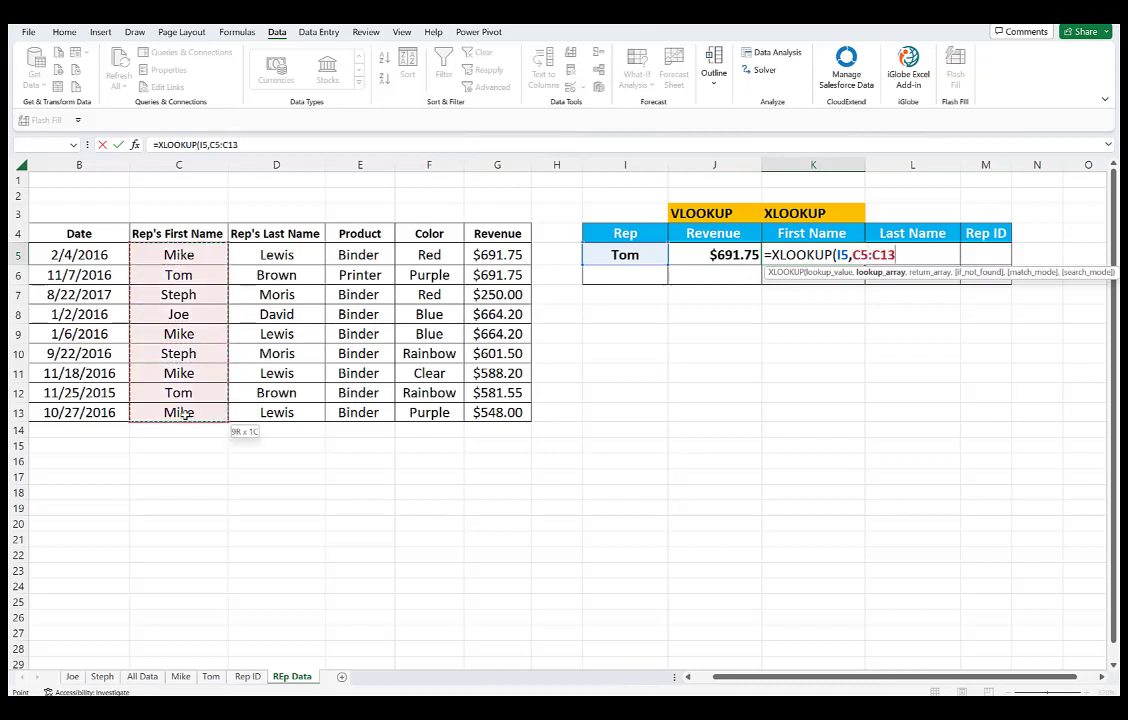
{"action": "type", "text": ","}
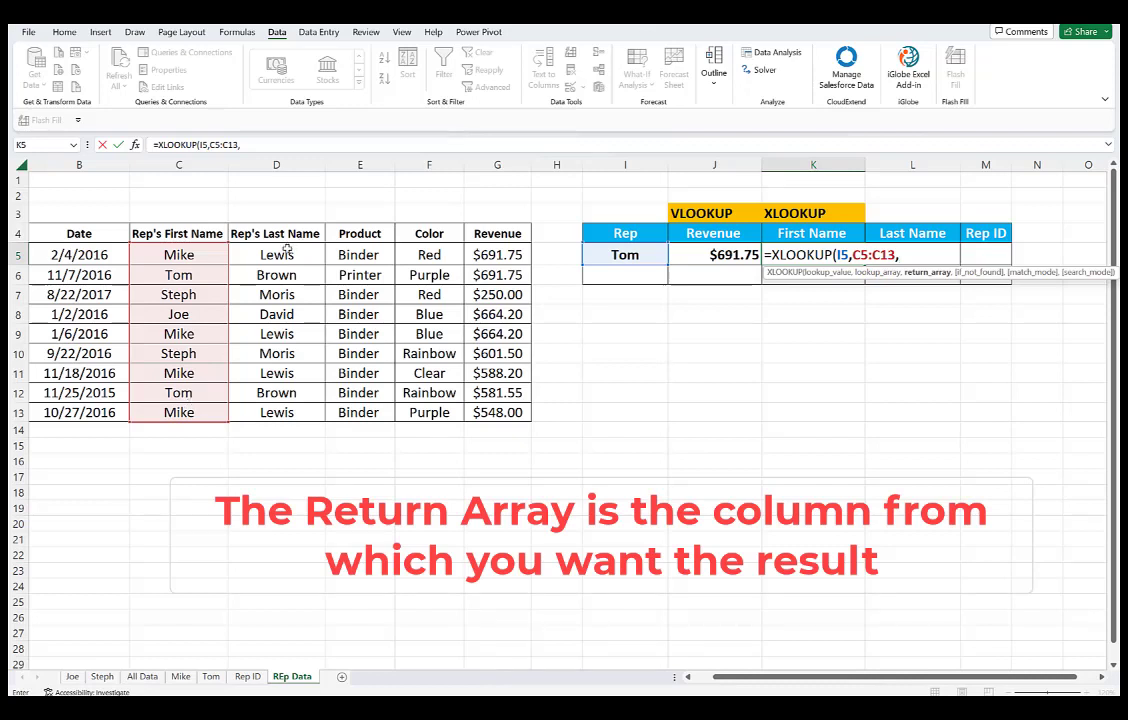
{"action": "left_click_drag", "start_coordinate": [207, 255], "coordinate": [321, 415]}
{"action": "type", "text": ","}
{"action": "key", "text": "BackSpace"}
{"action": "key", "text": "Return"}
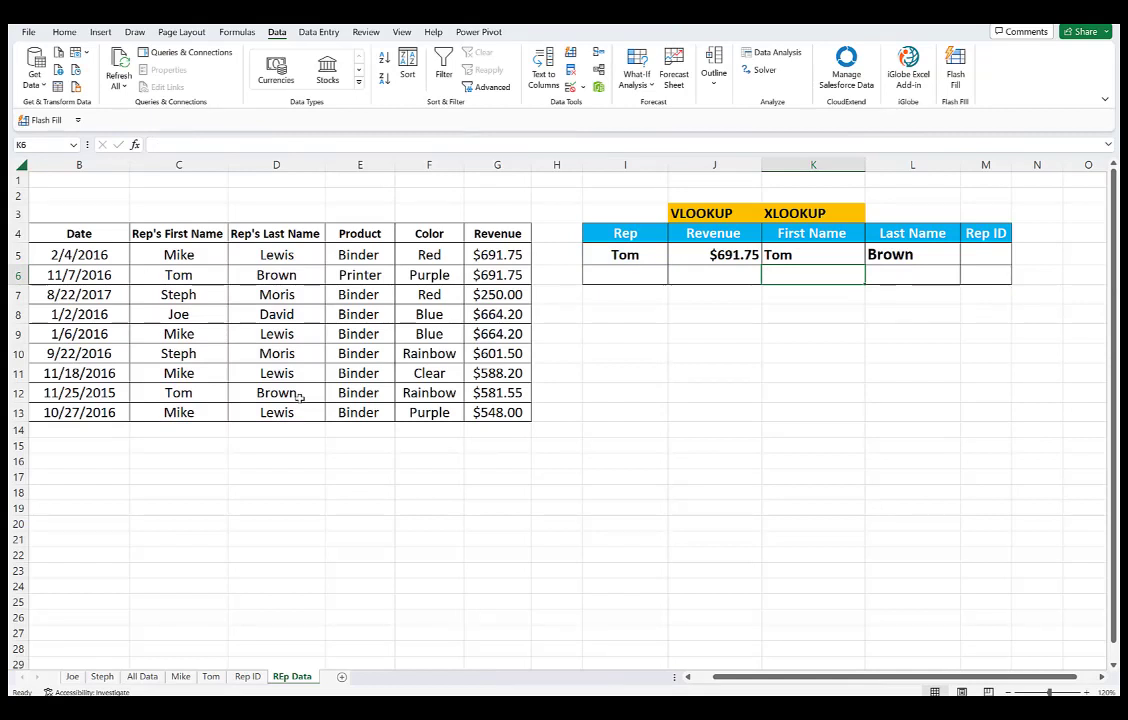
- Test the lookups by setting the Rep in I5 to the second, fourth and third listed reps in turn
{"action": "left_click", "coordinate": [665, 259]}
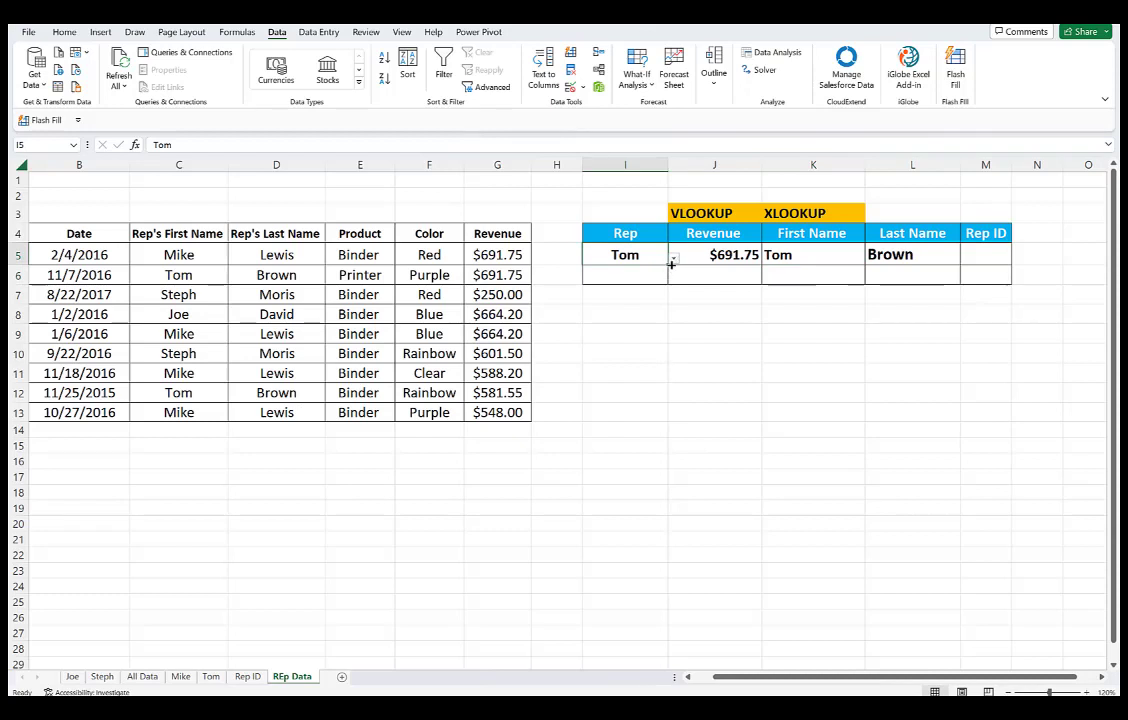
{"action": "left_click", "coordinate": [674, 259]}
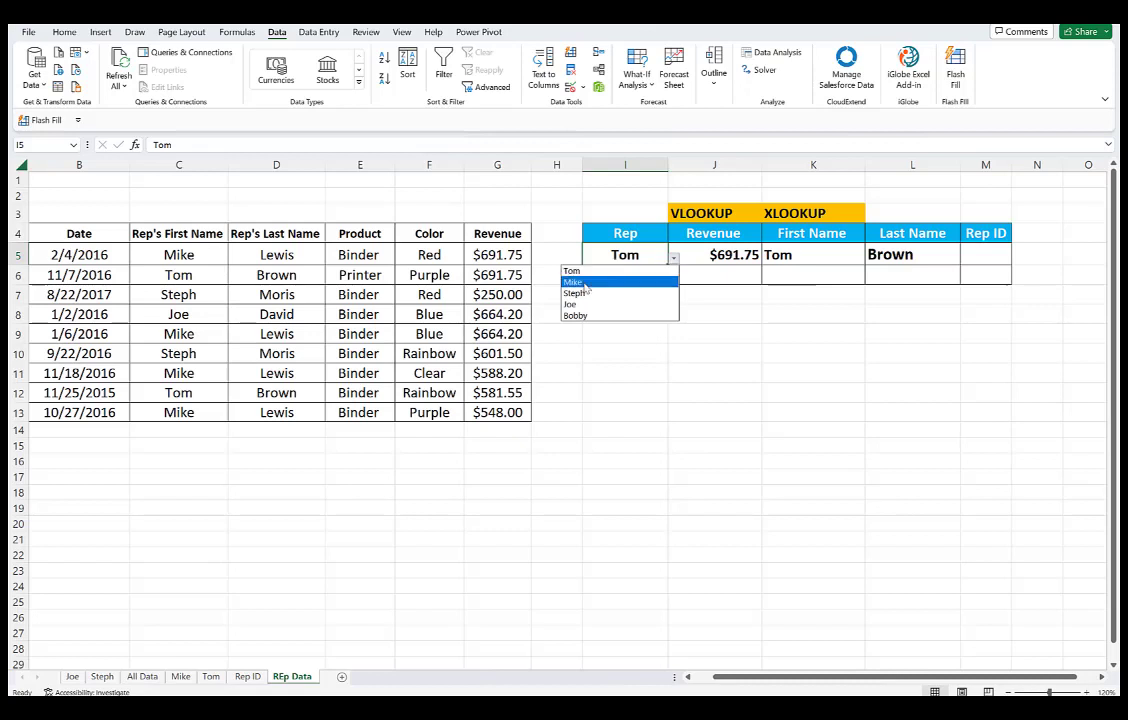
{"action": "left_click", "coordinate": [645, 281]}
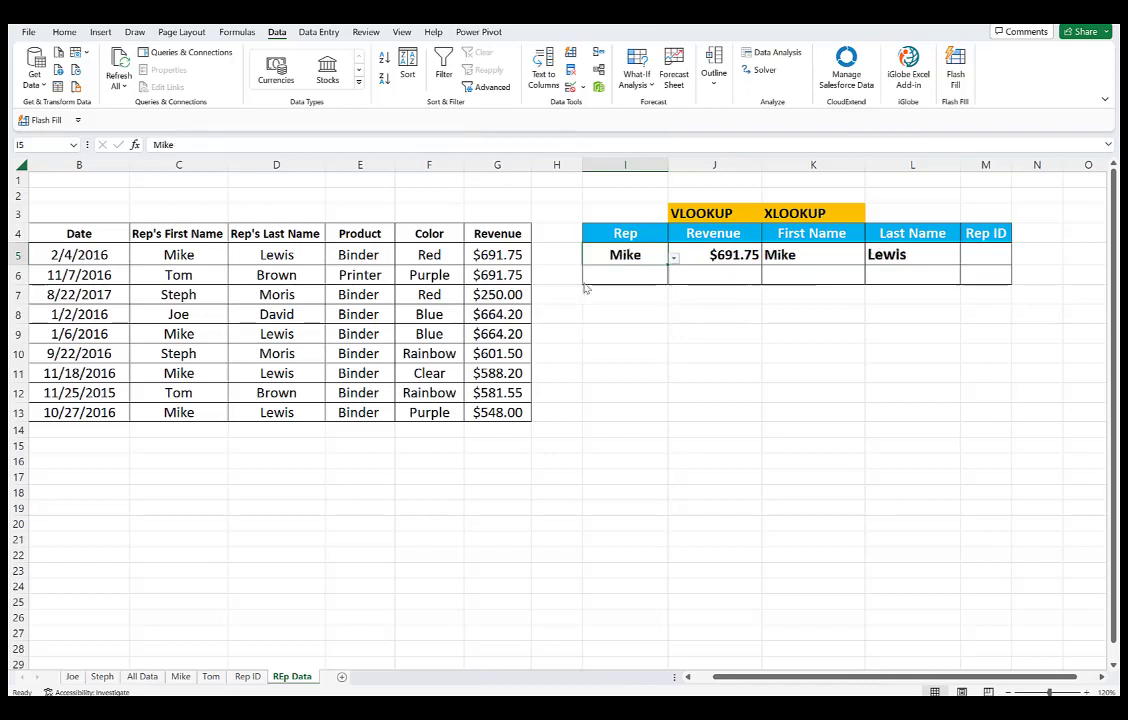
{"action": "left_click", "coordinate": [673, 259]}
{"action": "left_click", "coordinate": [617, 305]}
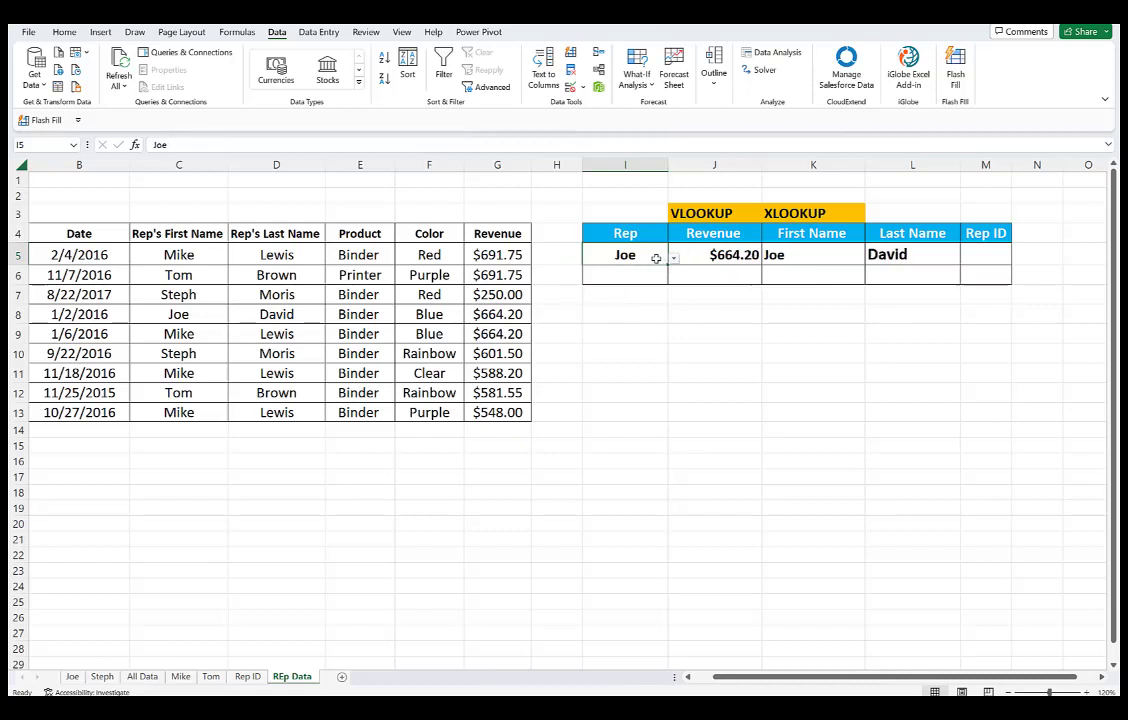
{"action": "left_click", "coordinate": [673, 259]}
{"action": "left_click", "coordinate": [633, 292]}
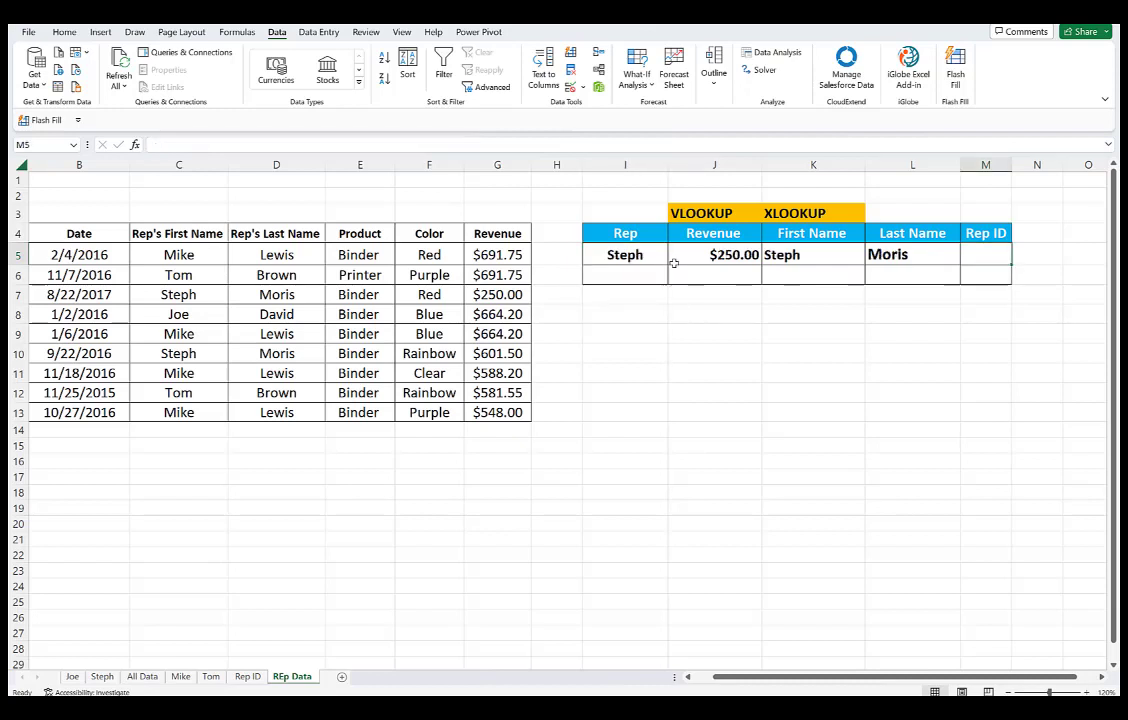
- Enter an XLOOKUP in Rep ID cell M5 matching I5 against B3:B6 and returning C3:C6 from the Rep ID sheet
{"action": "left_click", "coordinate": [997, 145]}
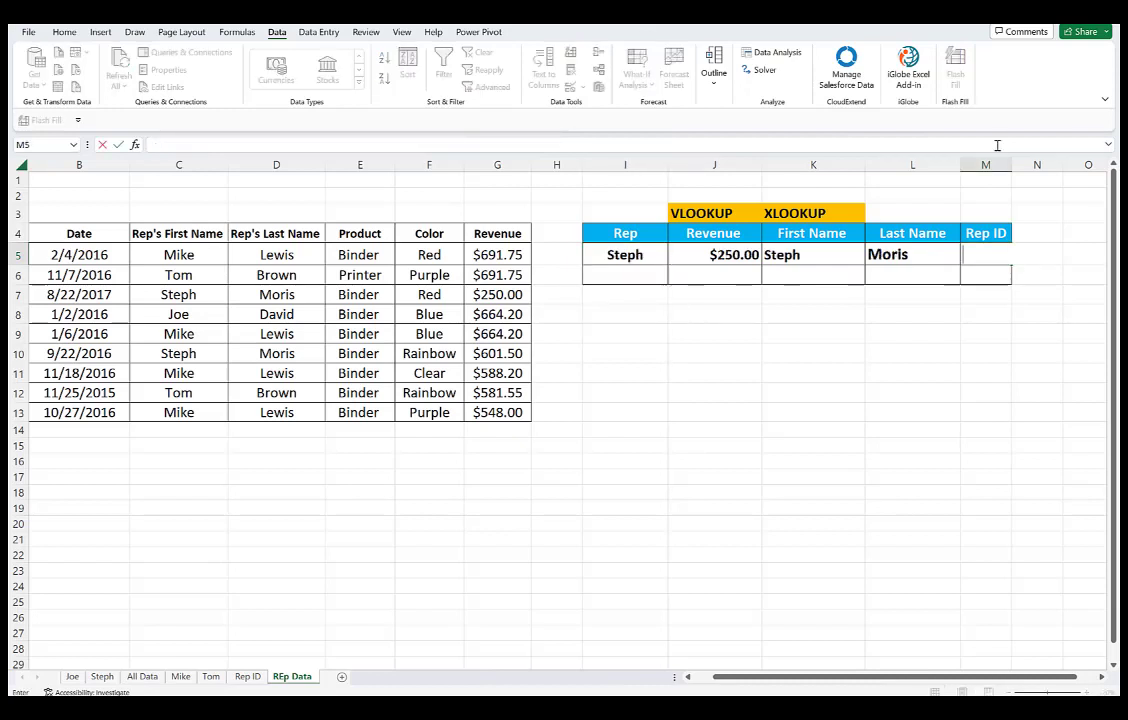
{"action": "type", "text": "=xl"}
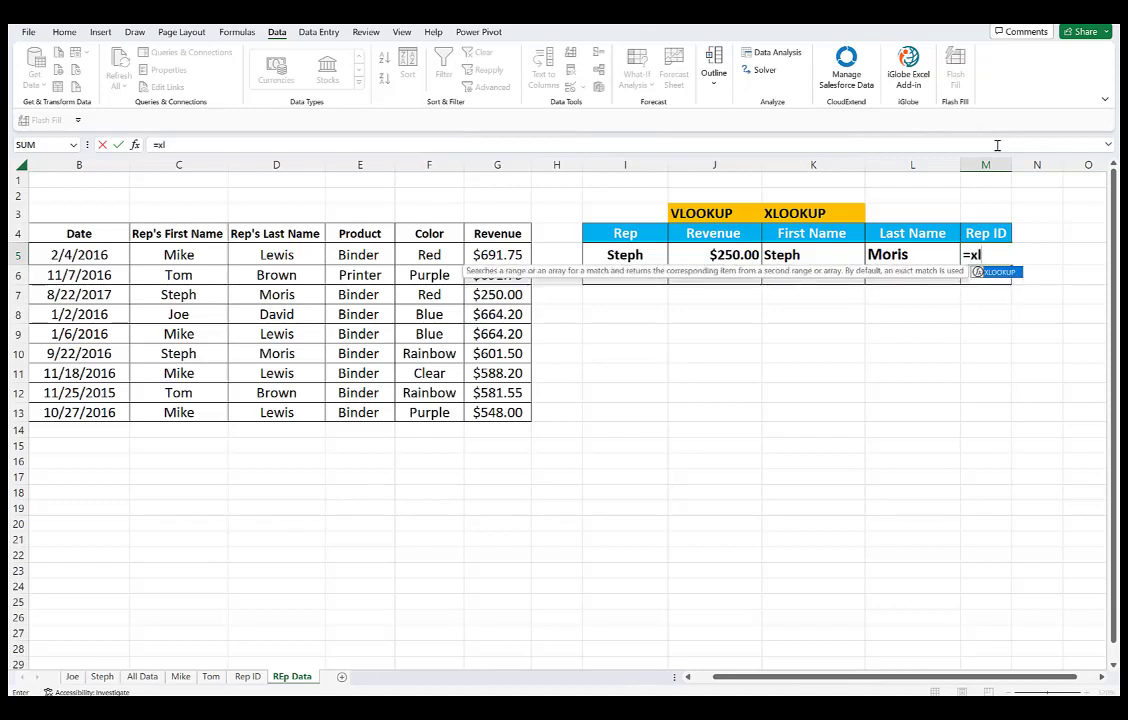
{"action": "key", "text": "Tab"}
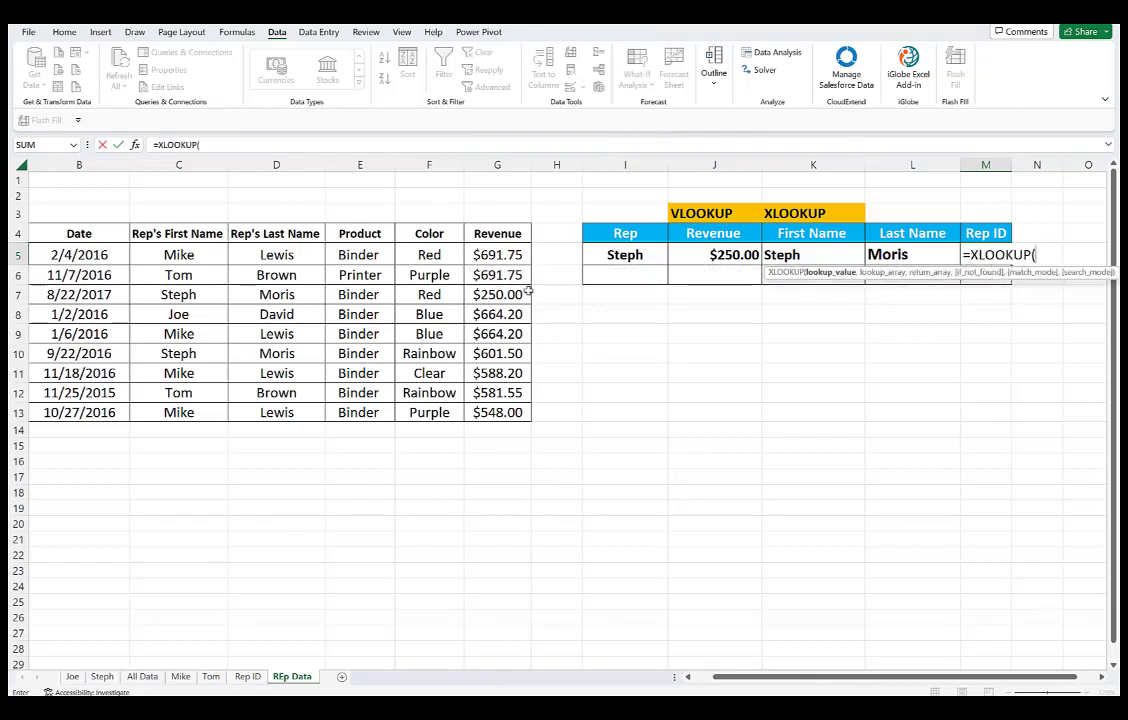
{"action": "left_click", "coordinate": [638, 258]}
{"action": "type", "text": ","}
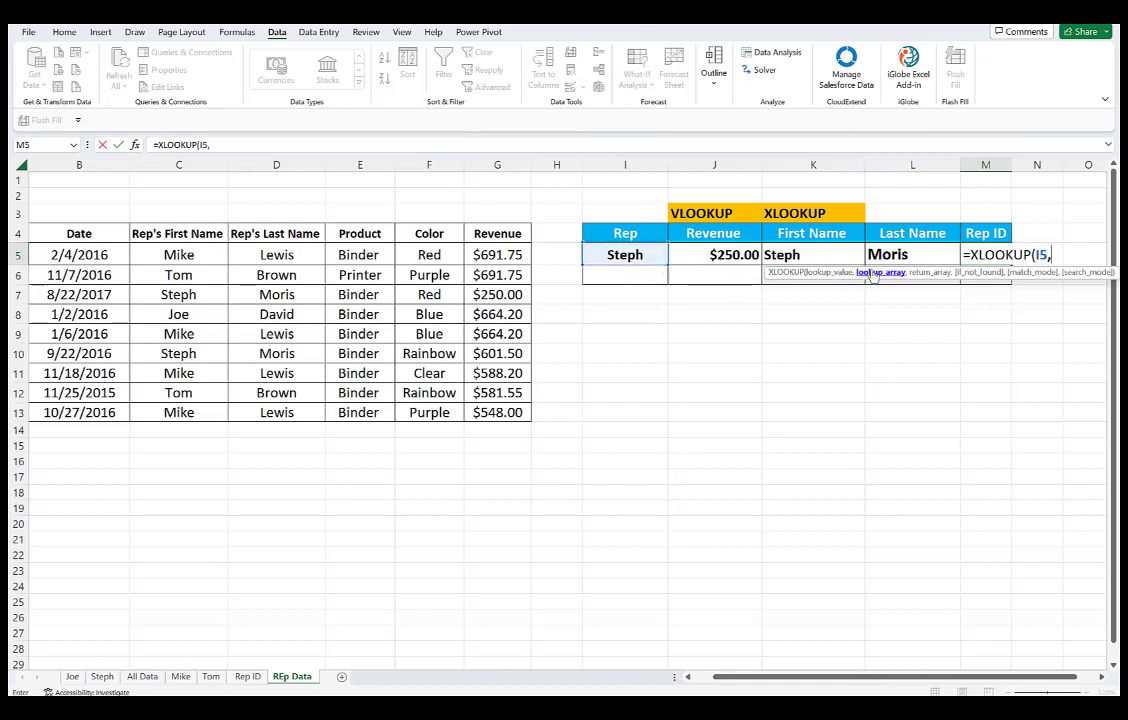
{"action": "left_click", "coordinate": [252, 679]}
{"action": "left_click_drag", "start_coordinate": [76, 203], "coordinate": [92, 241]}
{"action": "type", "text": ","}
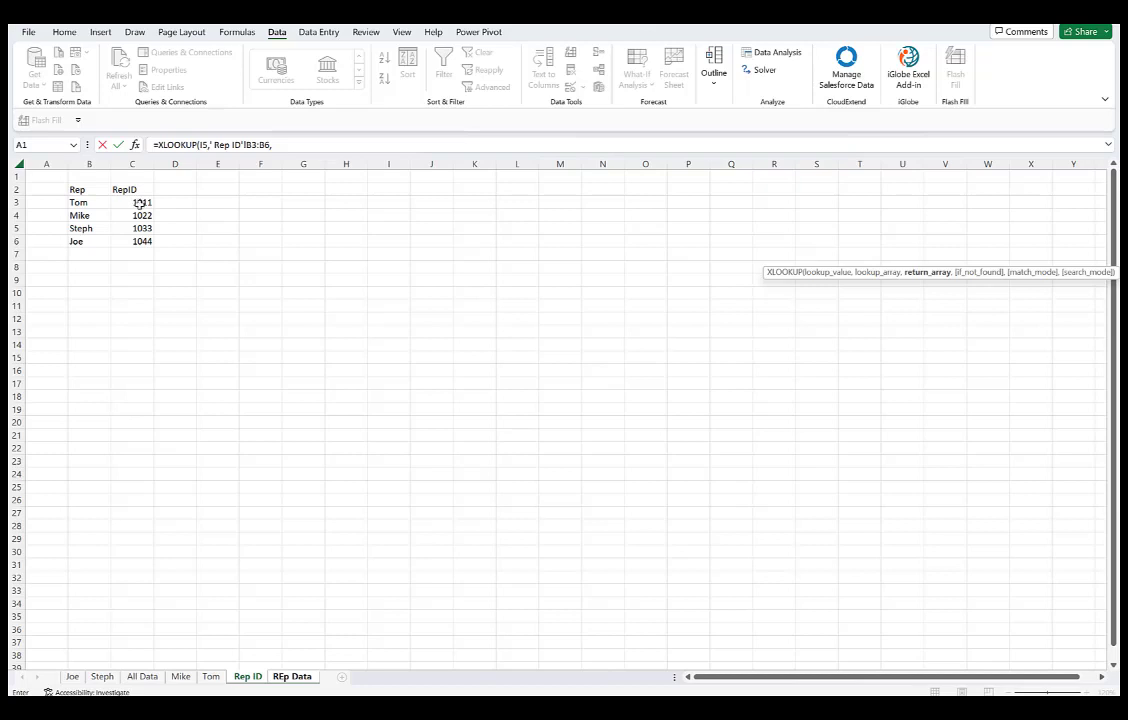
{"action": "left_click_drag", "start_coordinate": [138, 203], "coordinate": [142, 238]}
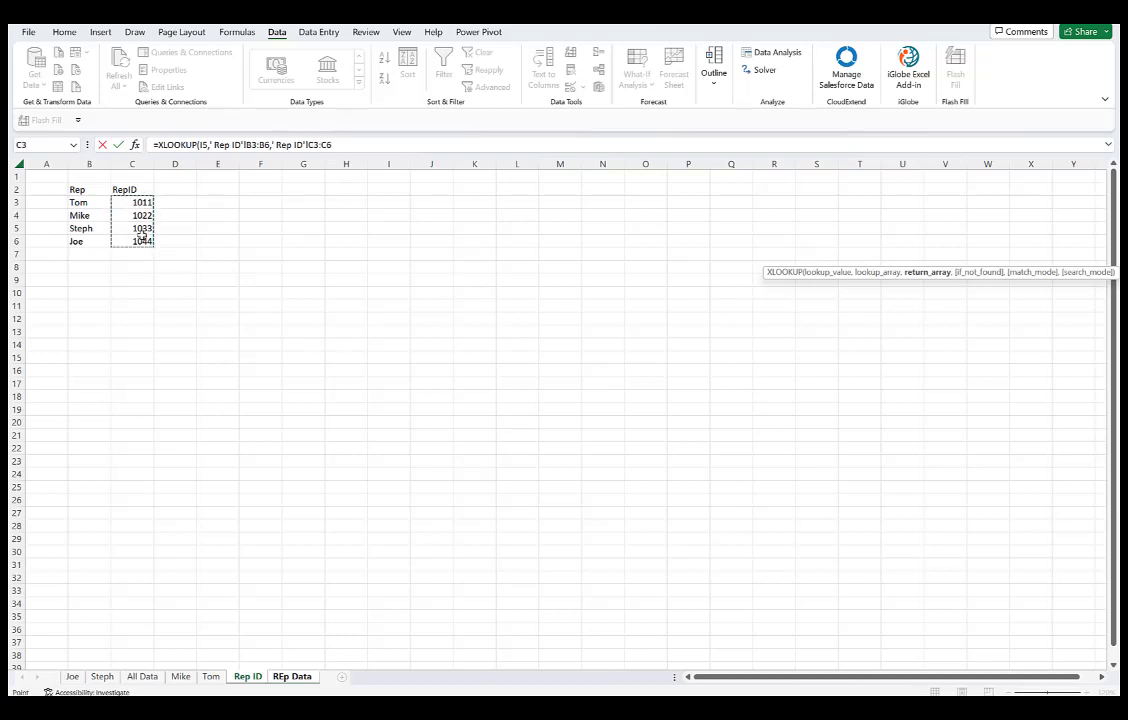
{"action": "type", "text": ")"}
{"action": "key", "text": "Return"}
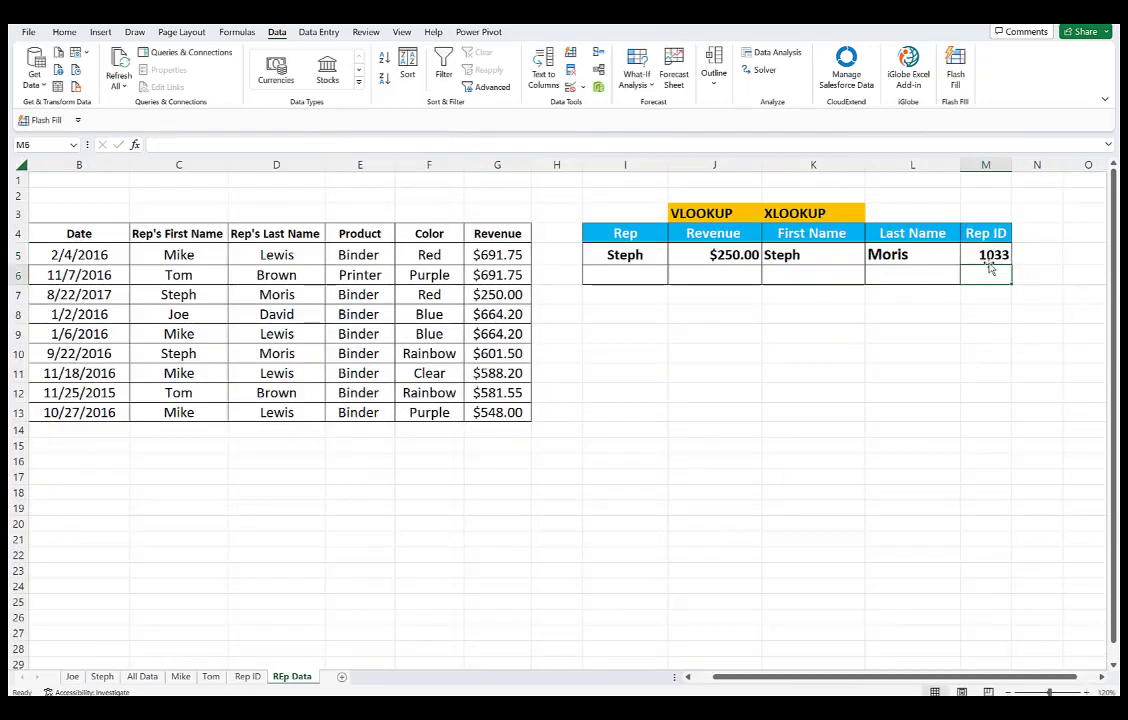
- Set the Rep in I5 to the first listed rep and open the VLOOKUP formula in Revenue cell J5
{"action": "left_click", "coordinate": [645, 257]}
{"action": "left_click", "coordinate": [674, 258]}
{"action": "left_click", "coordinate": [588, 304]}
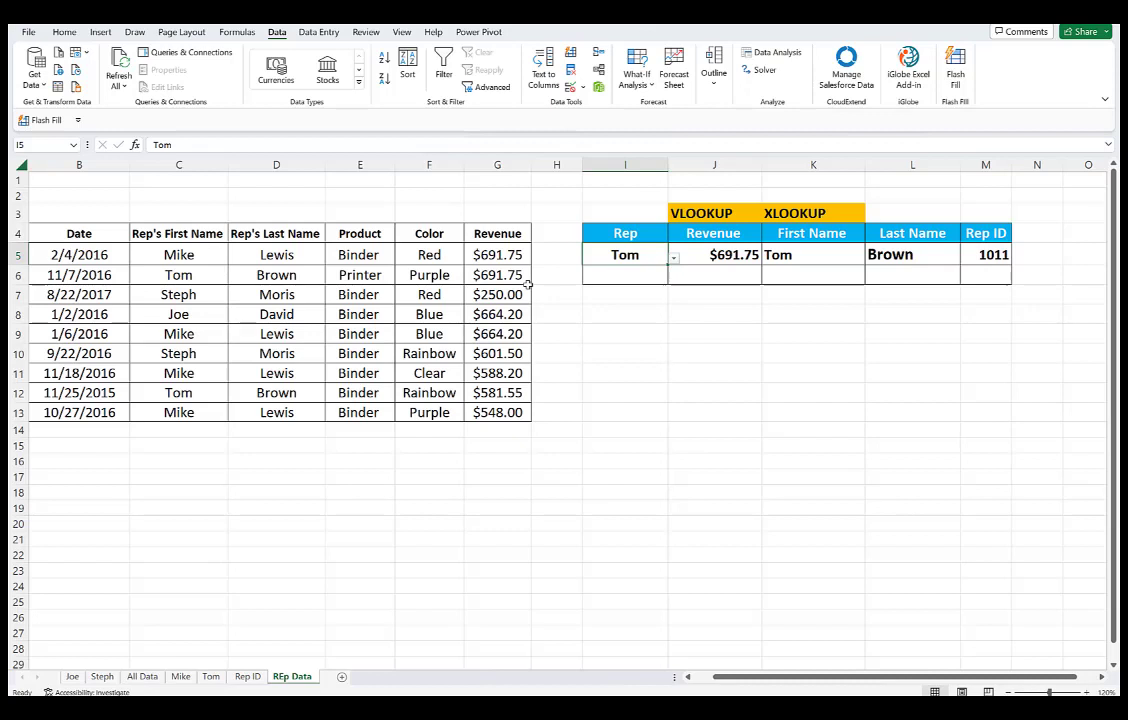
{"action": "double_click", "coordinate": [713, 256]}
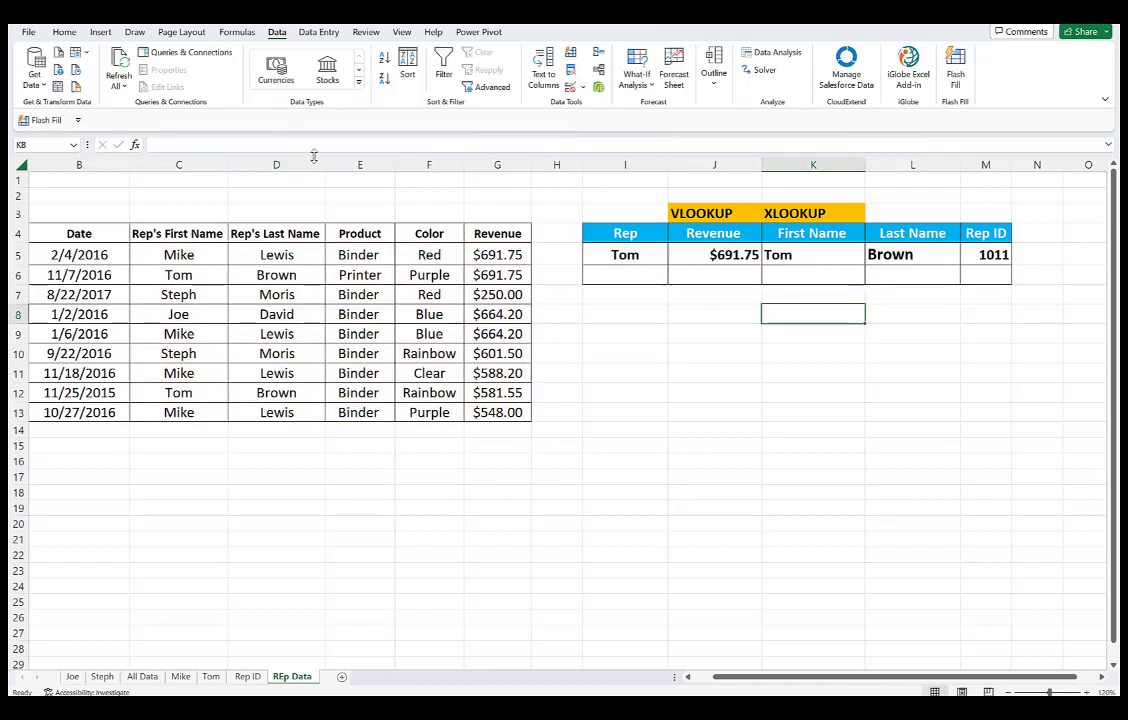
- Insert a blank column before the Product column in the data table
{"action": "left_click", "coordinate": [363, 165]}
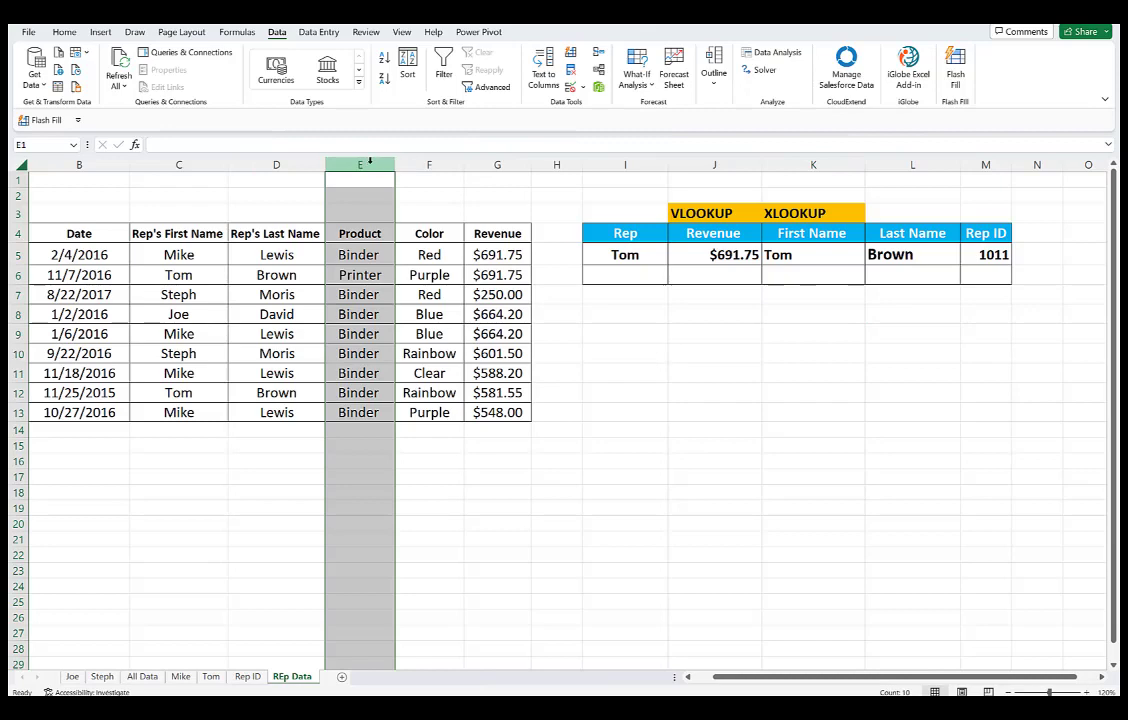
{"action": "right_click", "coordinate": [372, 167]}
{"action": "left_click", "coordinate": [408, 304]}
- Examine the VLOOKUP formula in Revenue cell K5 and its table range and column index after the column insertion
{"action": "left_click", "coordinate": [901, 294]}
{"action": "left_click", "coordinate": [800, 256]}
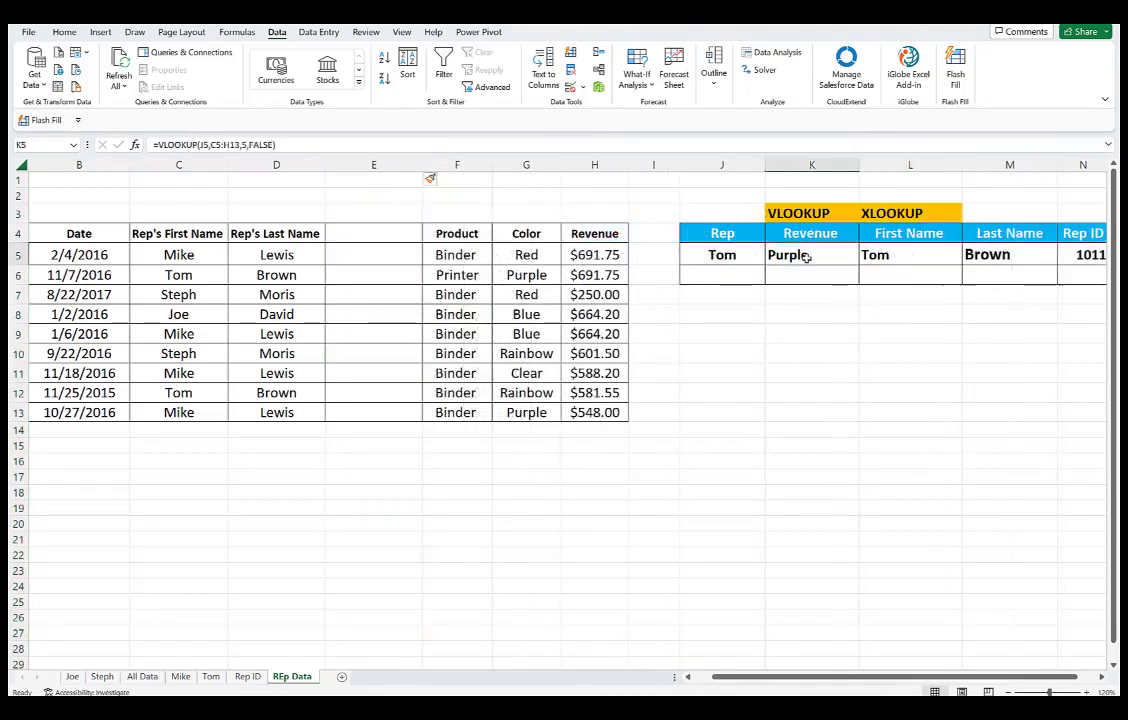
{"action": "double_click", "coordinate": [812, 256]}
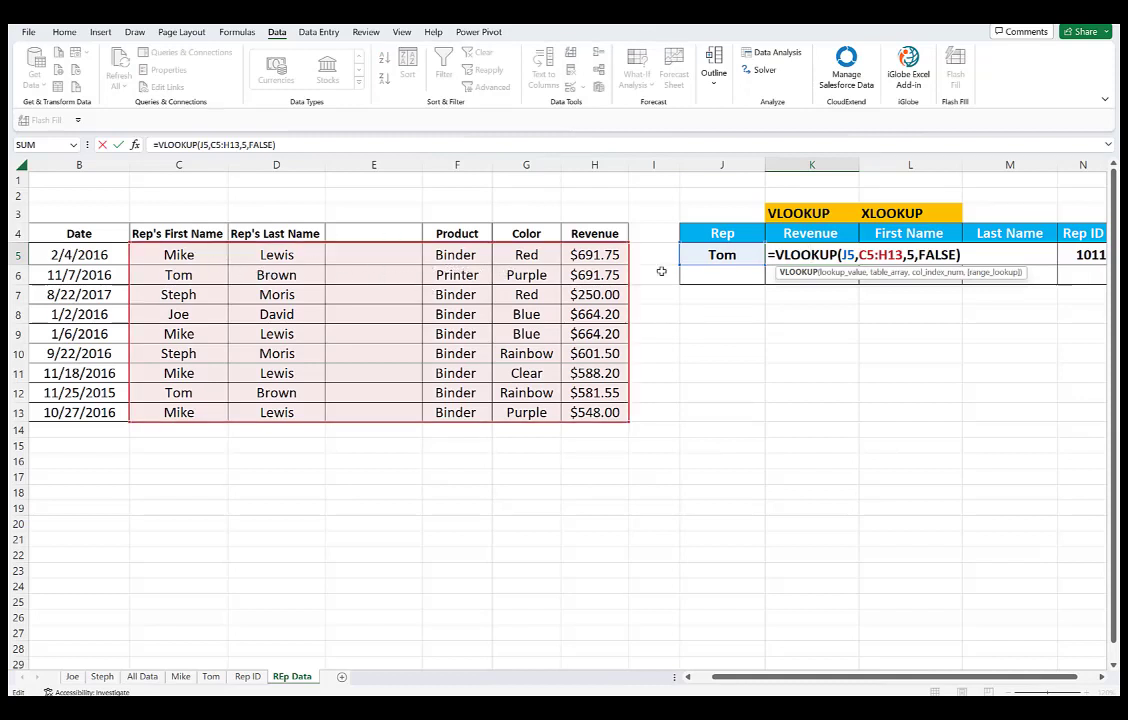
{"action": "left_click", "coordinate": [758, 334]}
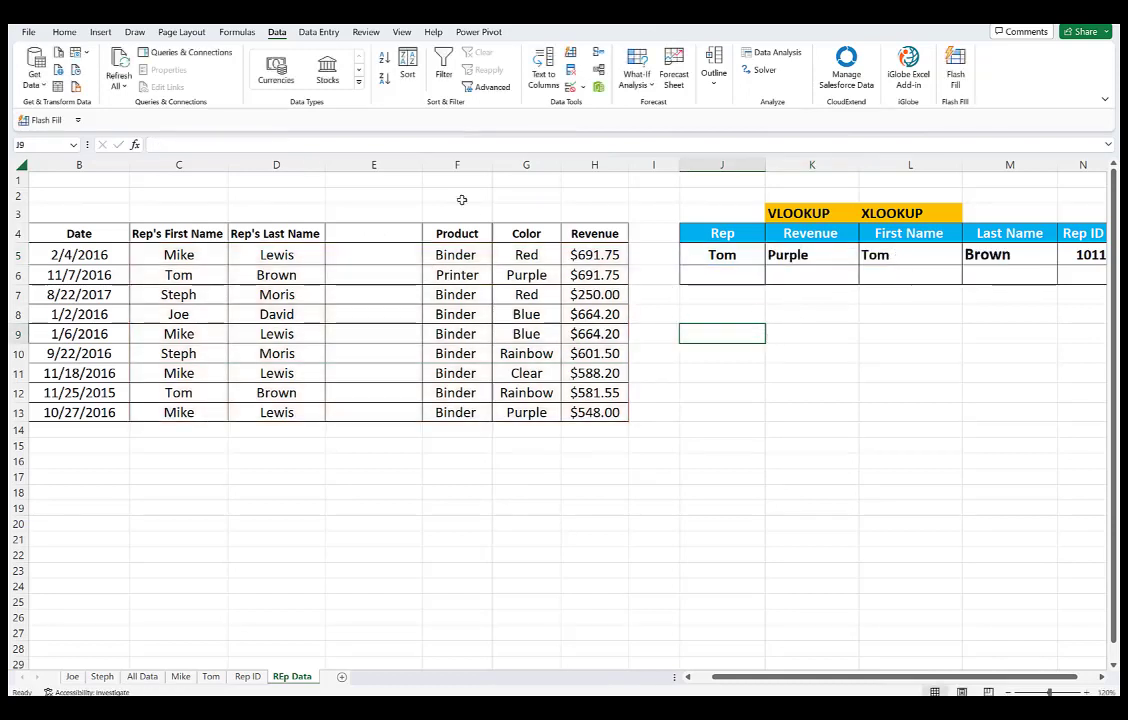
- Delete the blank column E between Rep's Last Name and Product in the data table
{"action": "right_click", "coordinate": [372, 165]}
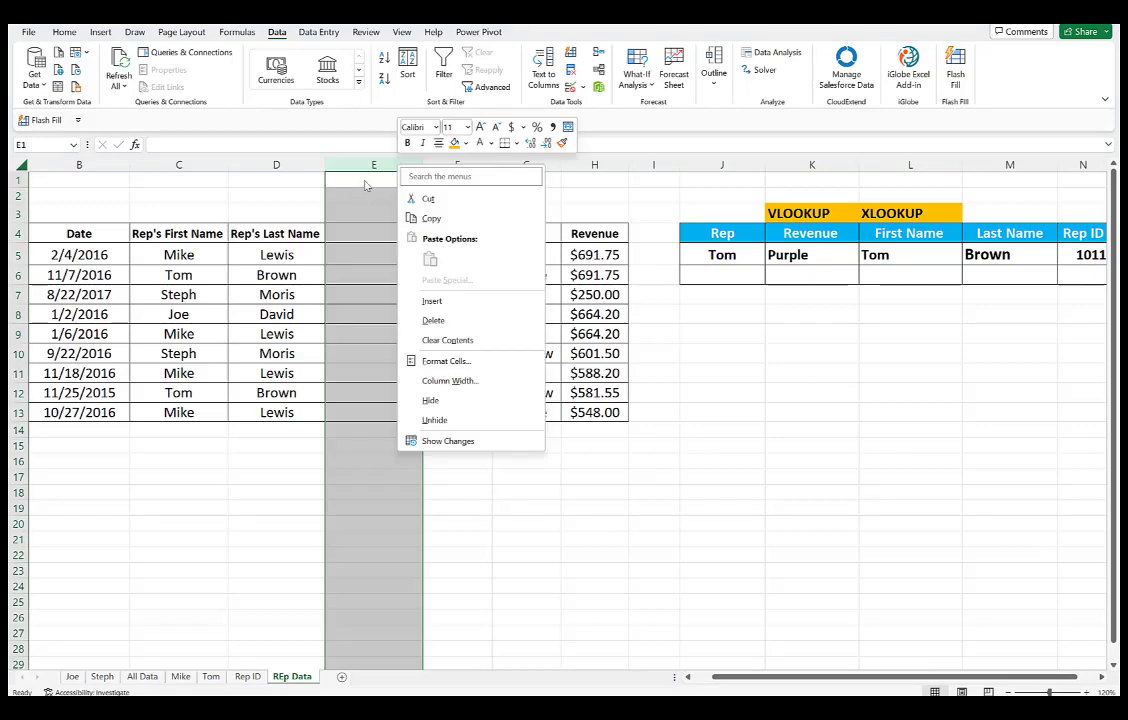
{"action": "left_click", "coordinate": [433, 319]}
- Add "Missing Value" as the If_not_found argument of the XLOOKUP in First Name cell K5
{"action": "left_click", "coordinate": [722, 254]}
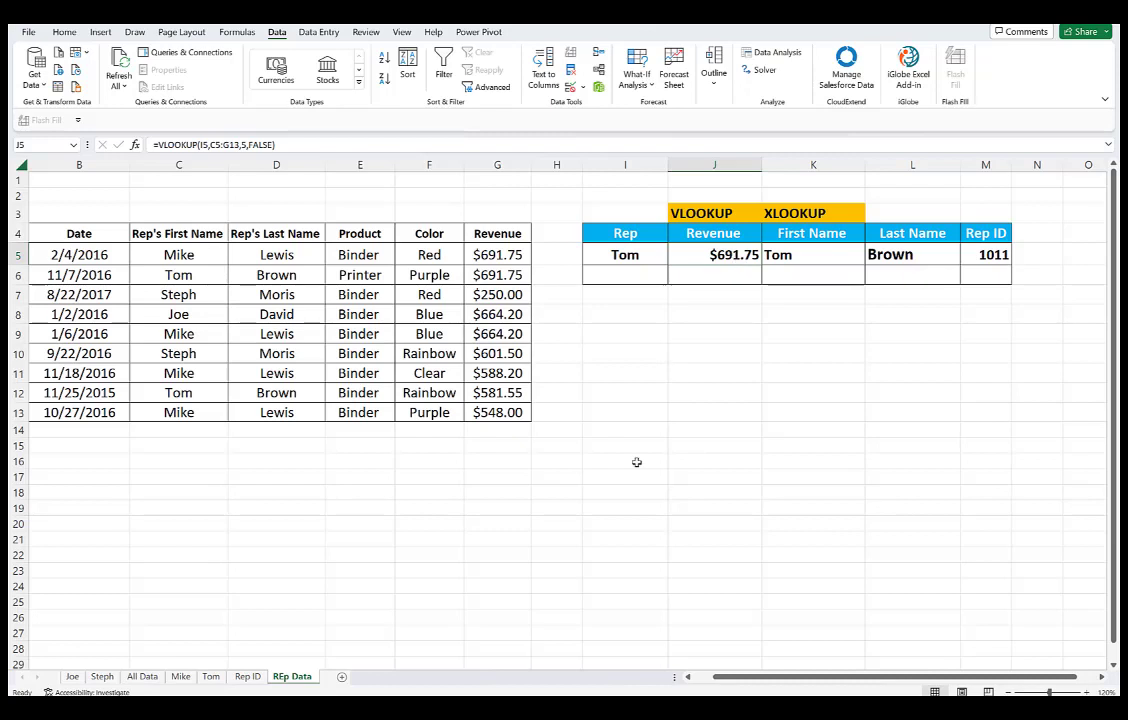
{"action": "key", "text": "Right"}
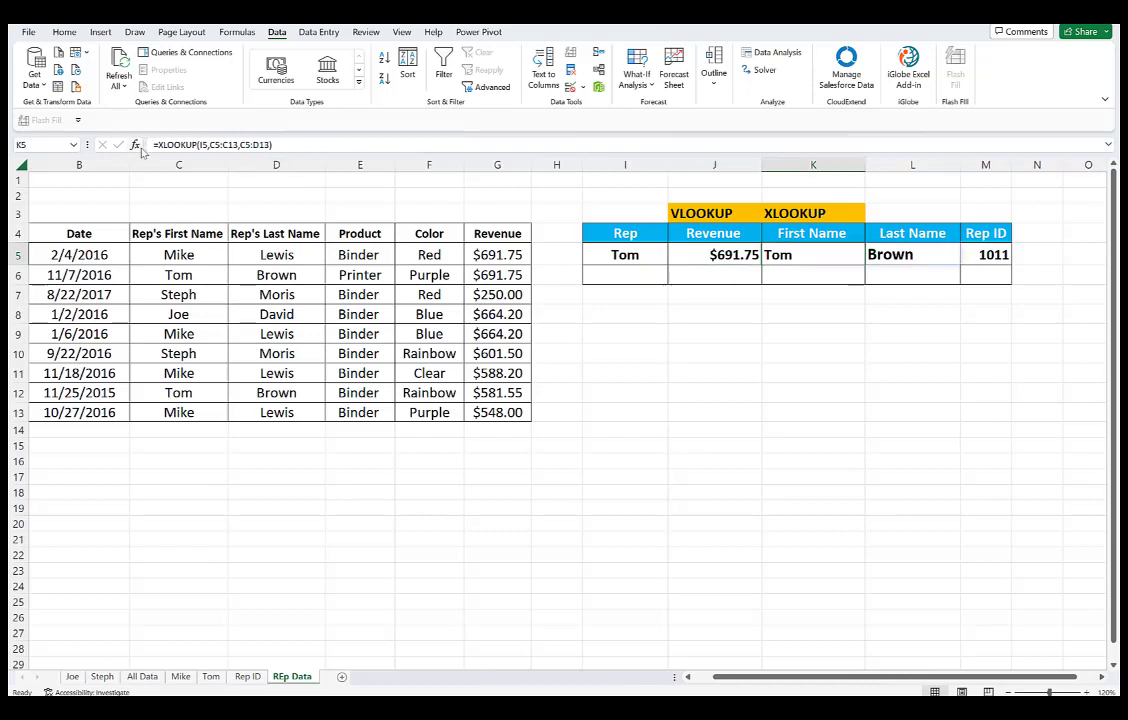
{"action": "left_click", "coordinate": [135, 144]}
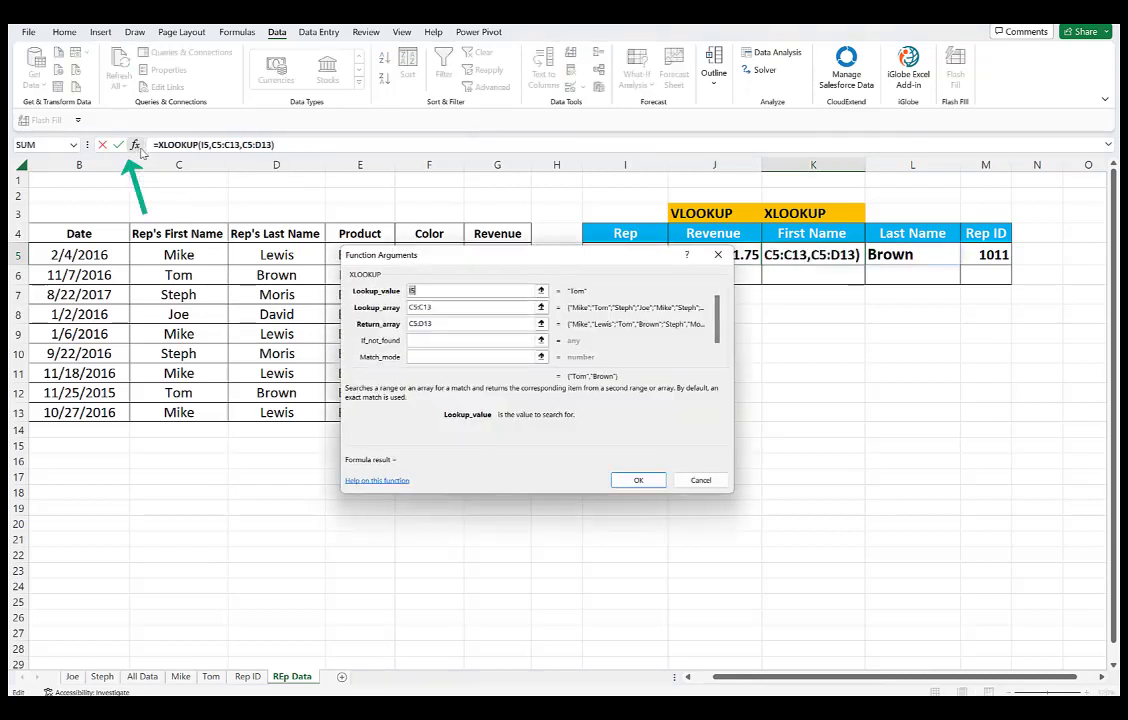
{"action": "left_click", "coordinate": [436, 342]}
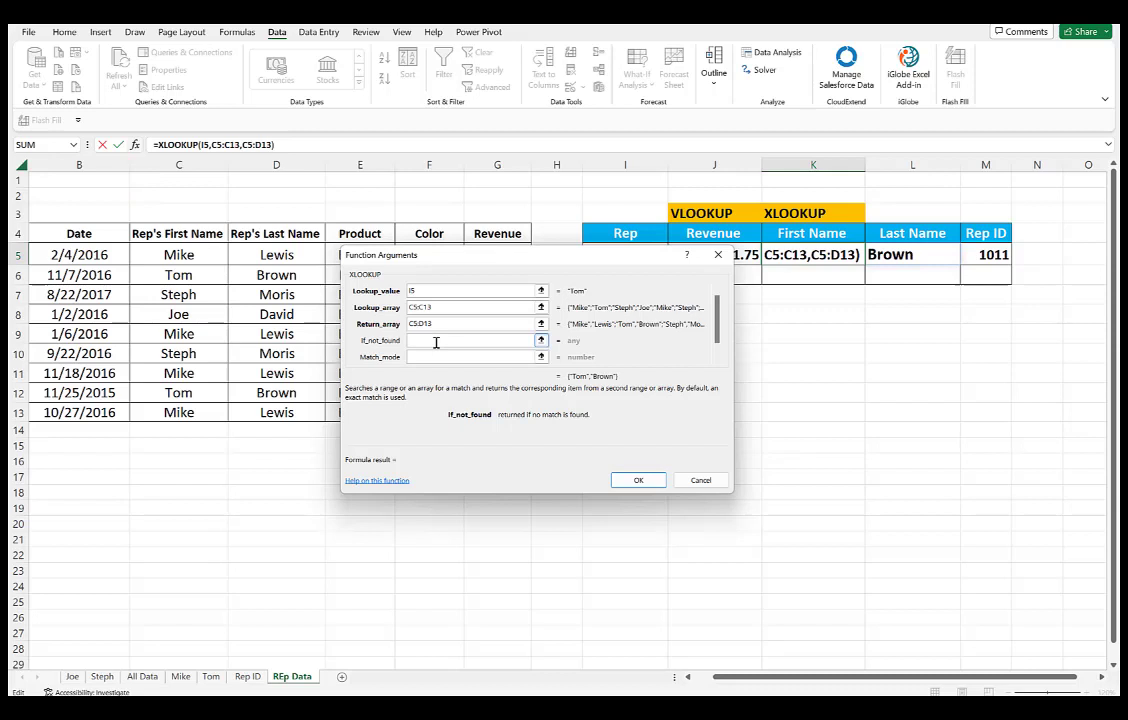
{"action": "type", "text": "\""}
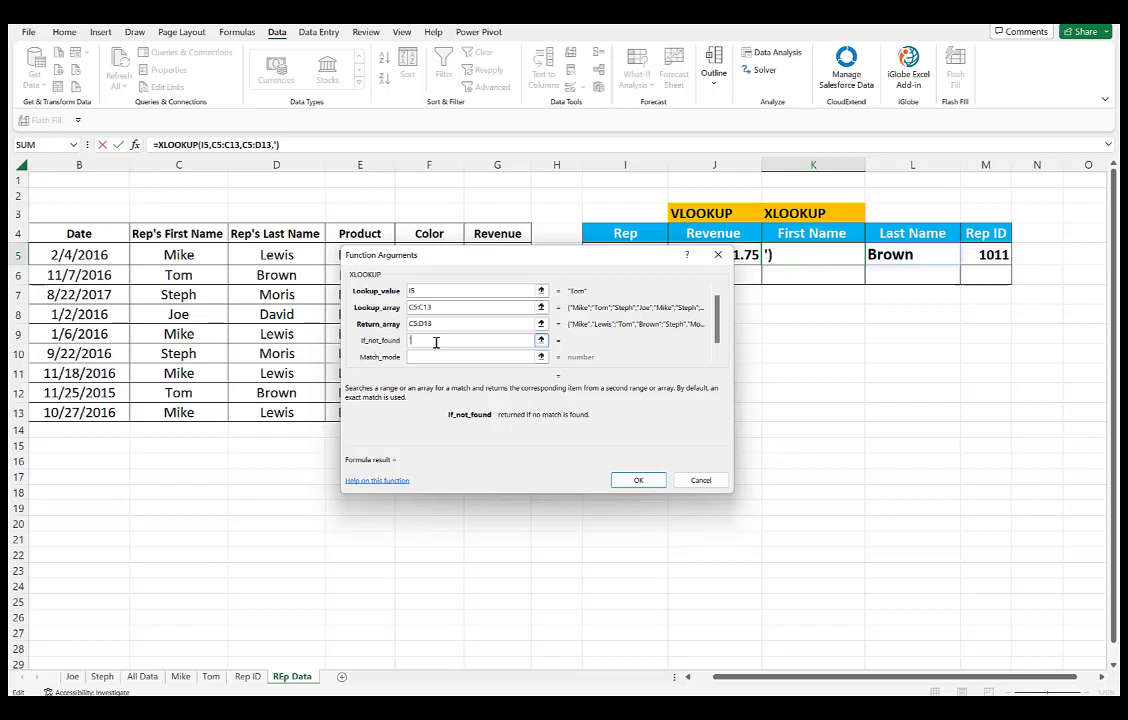
{"action": "type", "text": "M"}
{"action": "key", "text": "BackSpace"}
{"action": "key", "text": "BackSpace"}
{"action": "type", "text": "\"Missing Value\""}
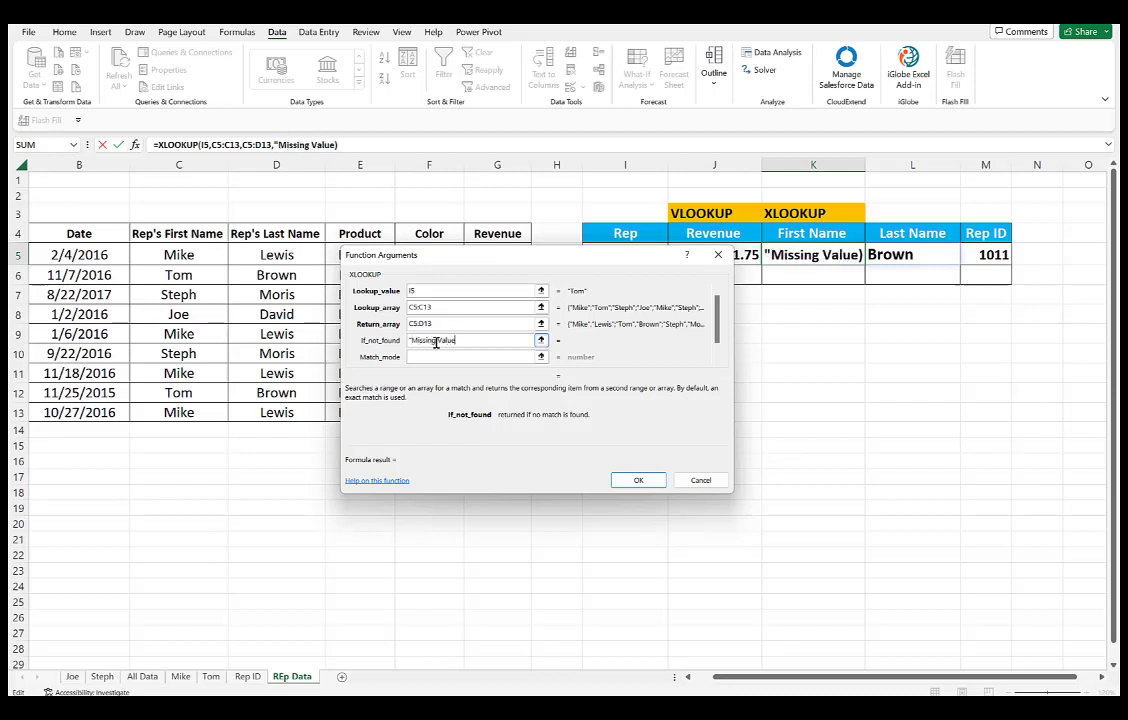
{"action": "left_click", "coordinate": [655, 479]}
- Test the lookups by setting the Rep in I5 to the fifth listed rep and back to the first, checking the Rep ID sheet in between
{"action": "left_click", "coordinate": [647, 255]}
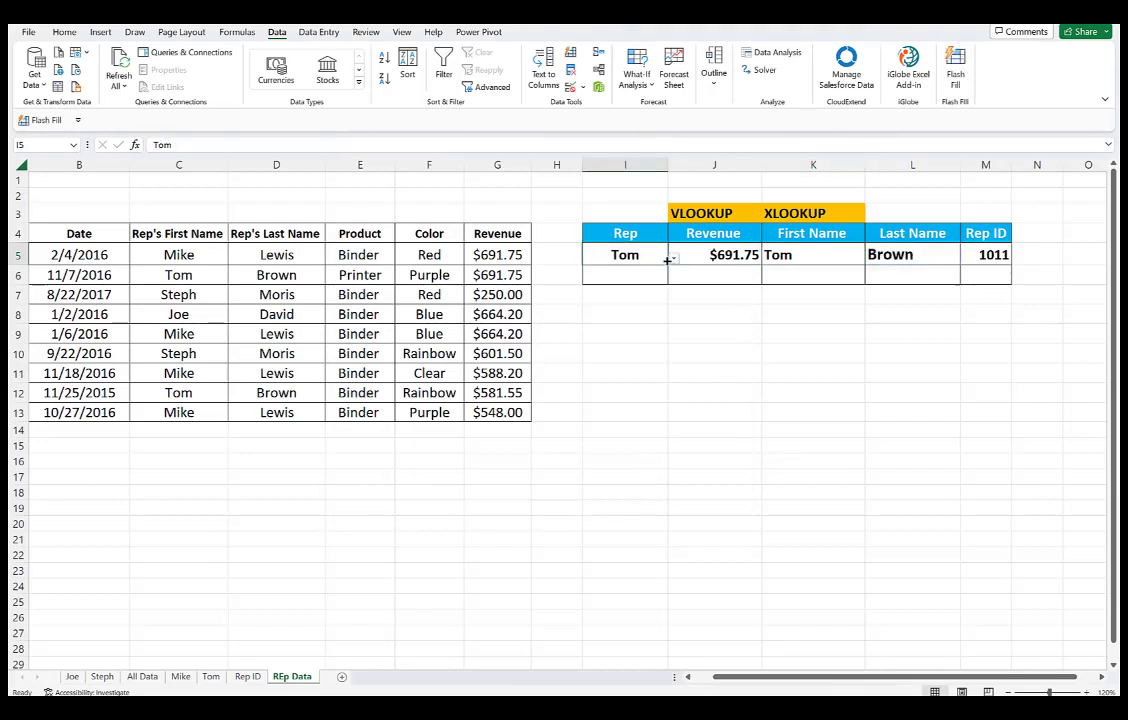
{"action": "left_click", "coordinate": [674, 258]}
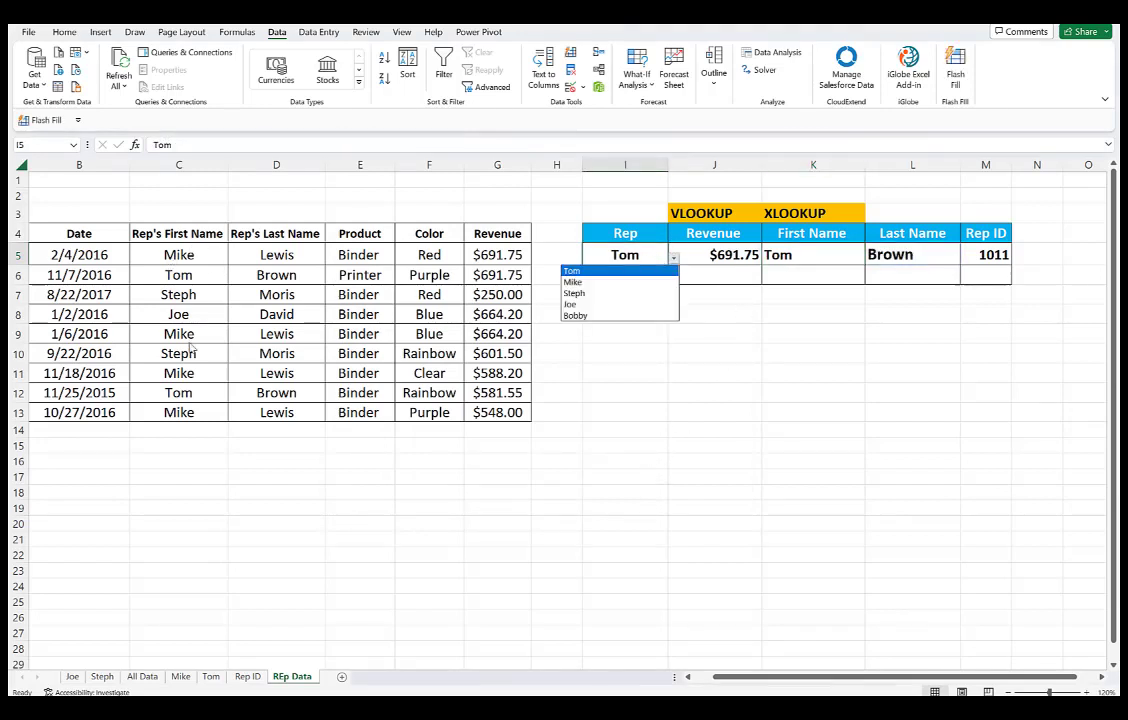
{"action": "left_click", "coordinate": [576, 317]}
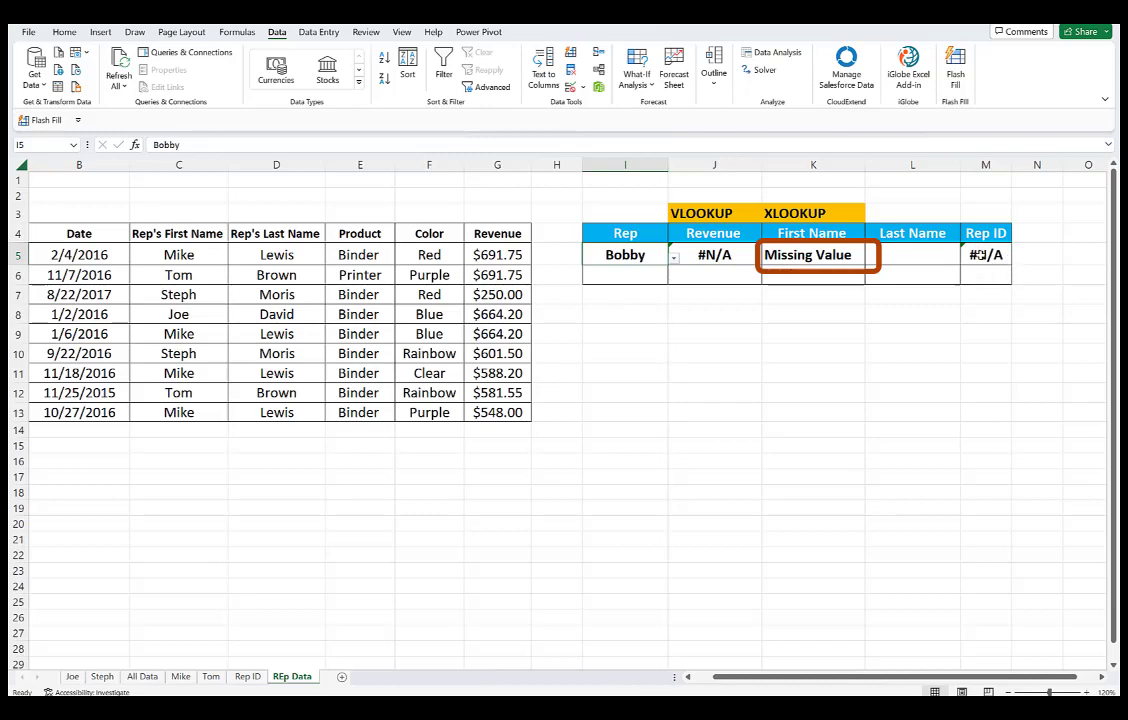
{"action": "key", "text": "ctrl+Page_Up"}
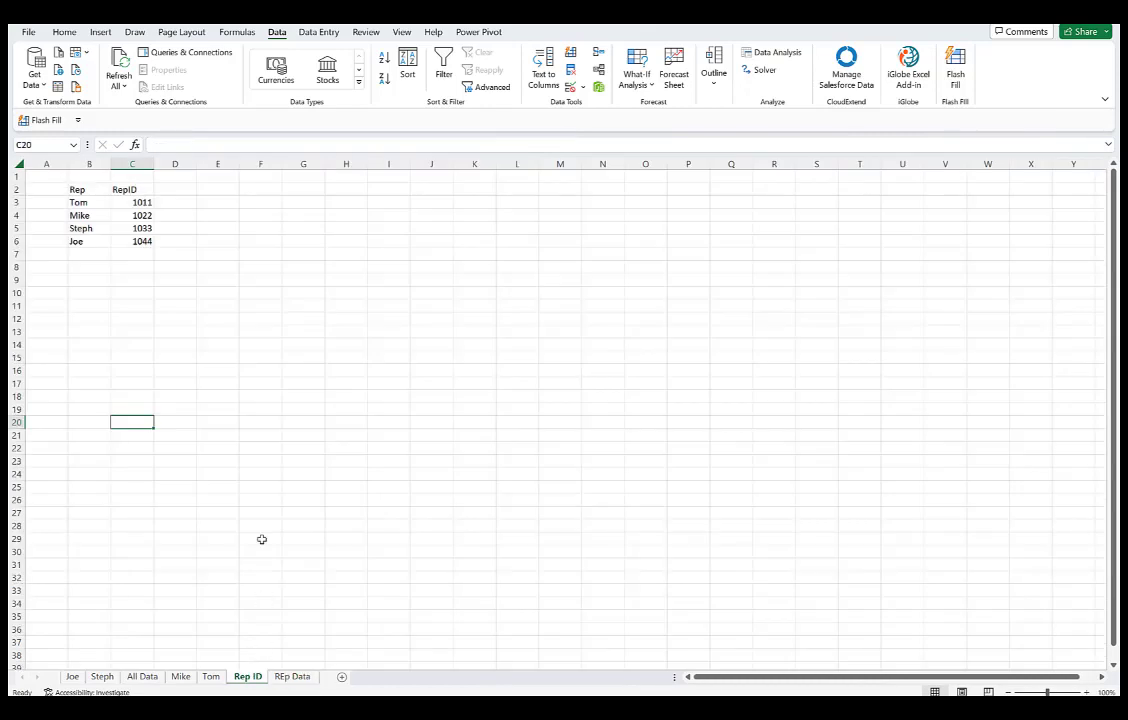
{"action": "key", "text": "ctrl+Page_Down"}
{"action": "left_click", "coordinate": [672, 258]}
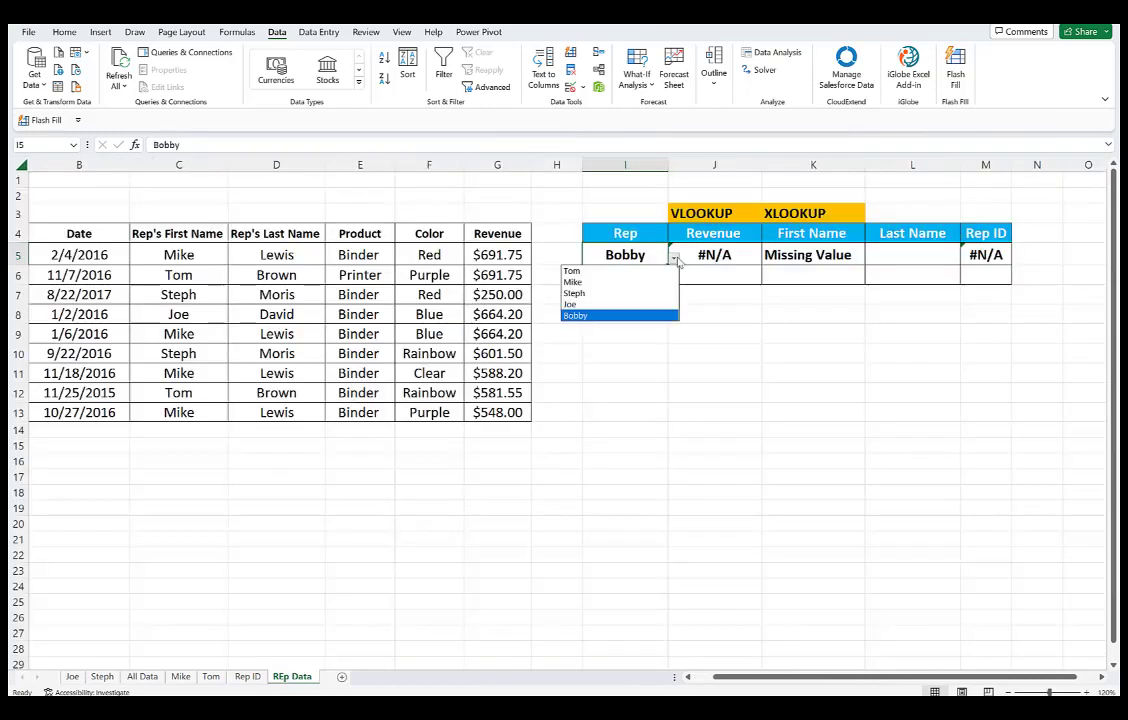
{"action": "left_click", "coordinate": [610, 268]}
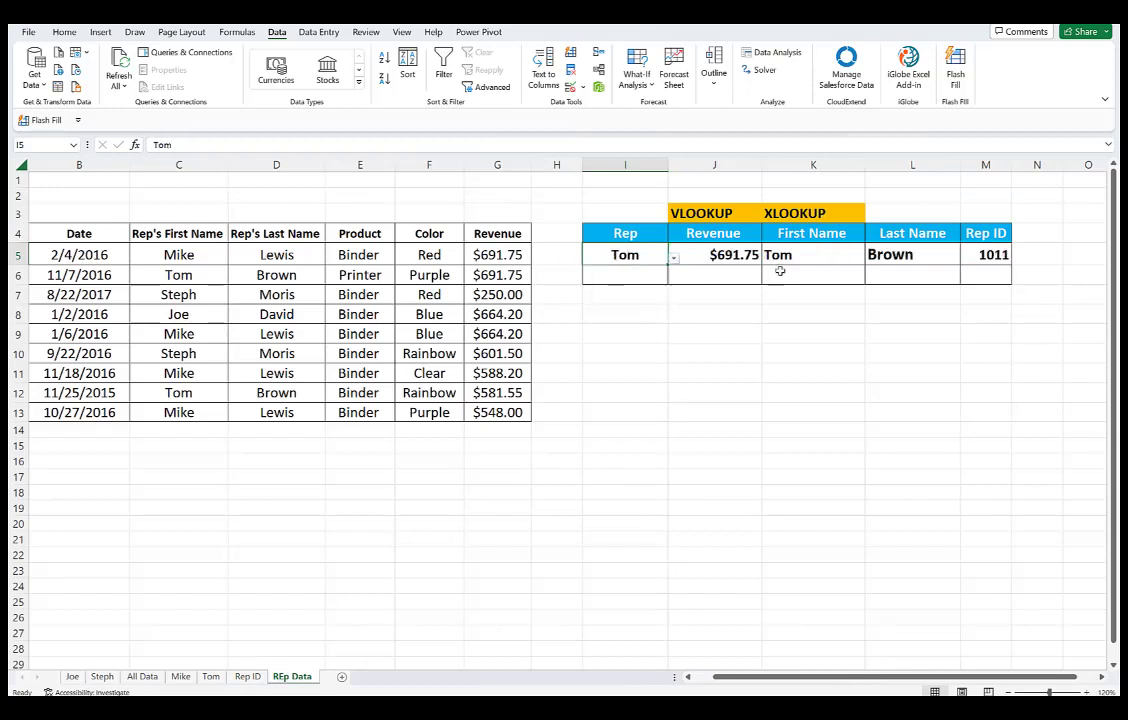